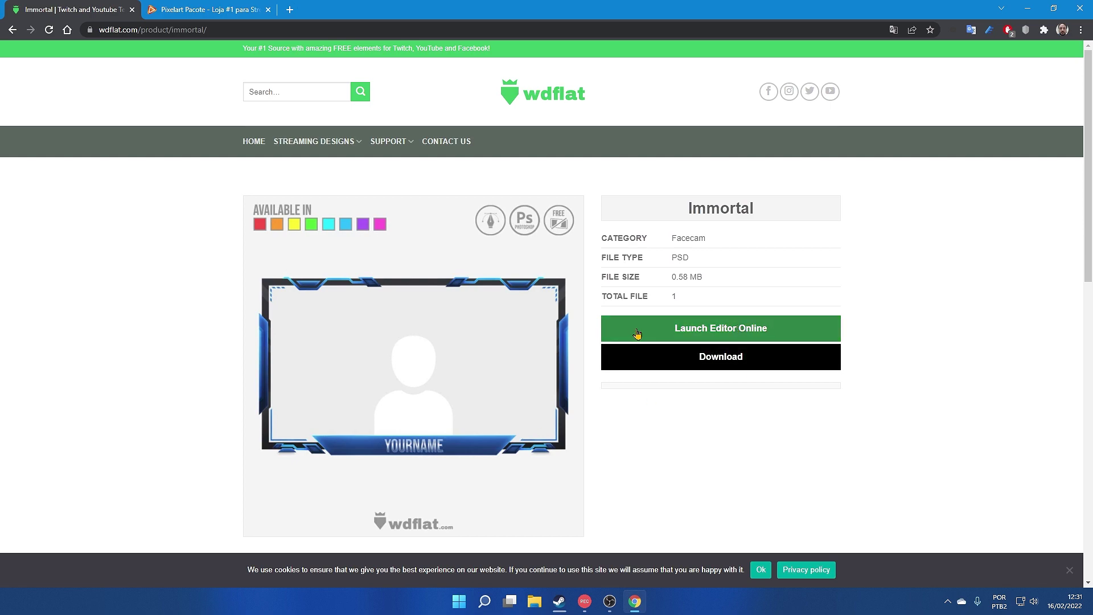
- Open the Immortal facecam template in the online editor and set the facecam color to Red
left_click(732, 334)
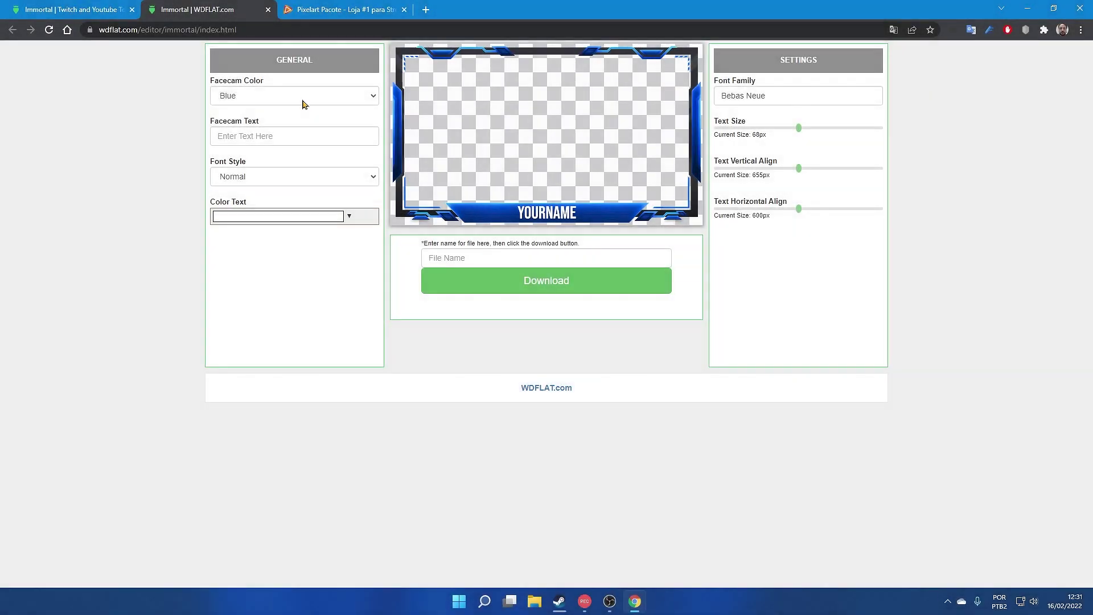
left_click(302, 103)
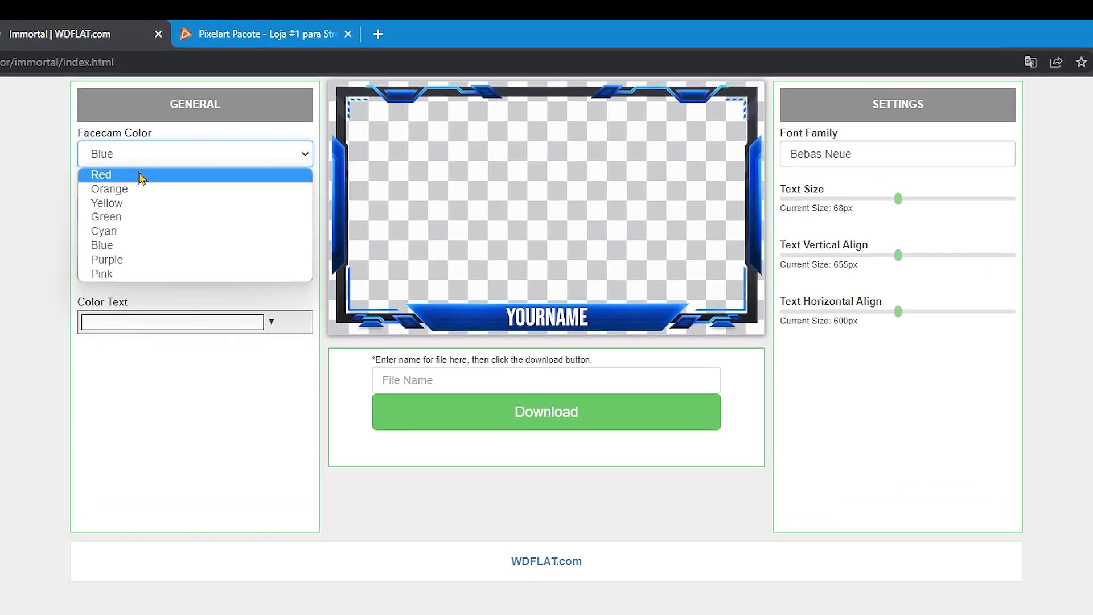
left_click(256, 111)
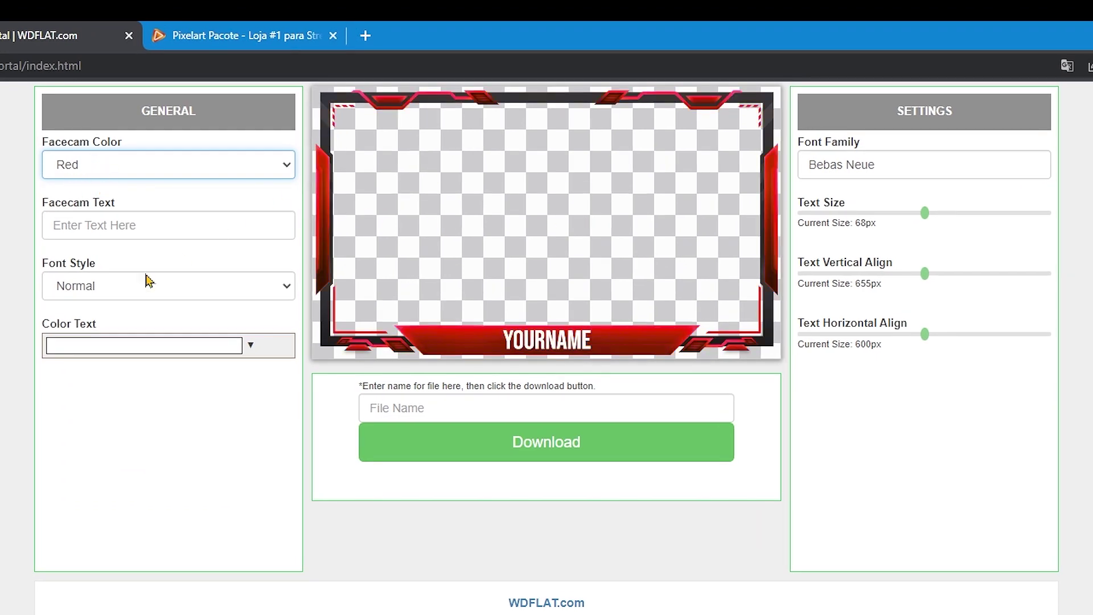
- Try the Yellow facecam color and switch the frame back to Red
left_click(158, 172)
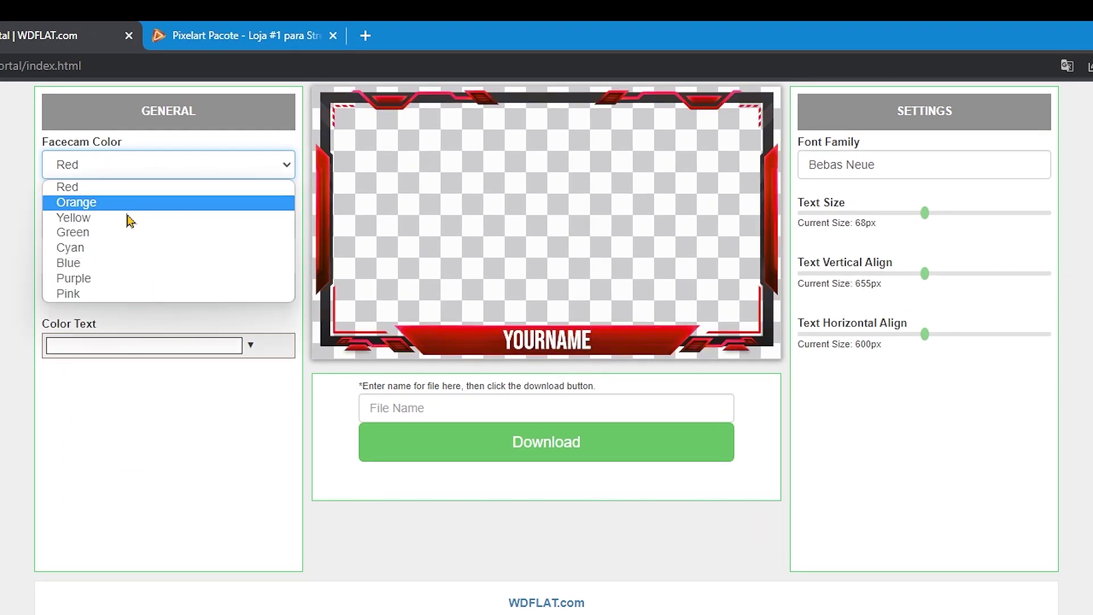
left_click(107, 217)
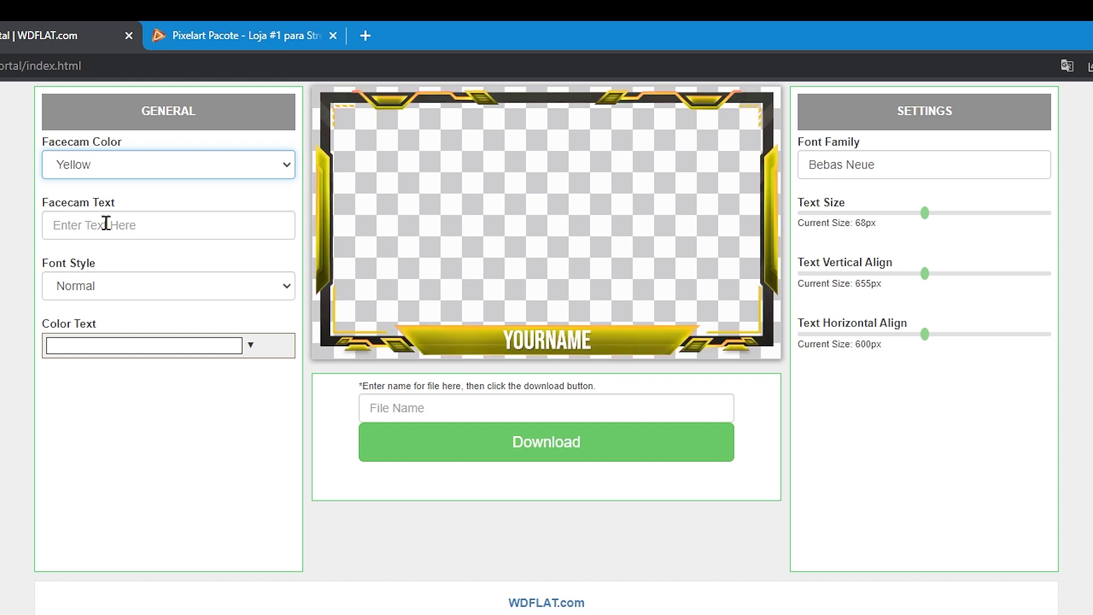
left_click(130, 174)
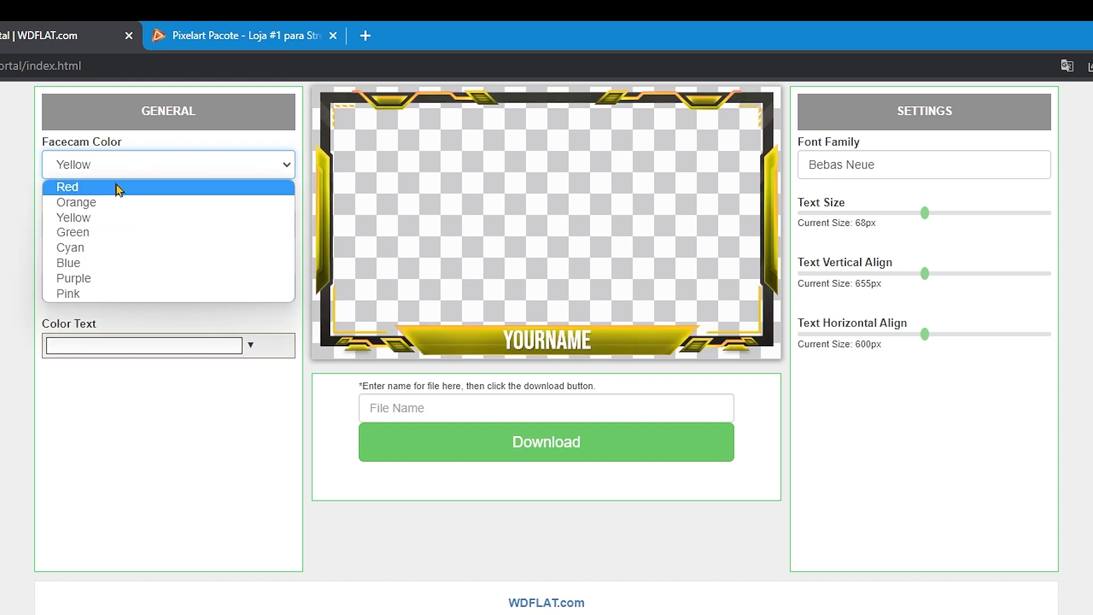
left_click(117, 189)
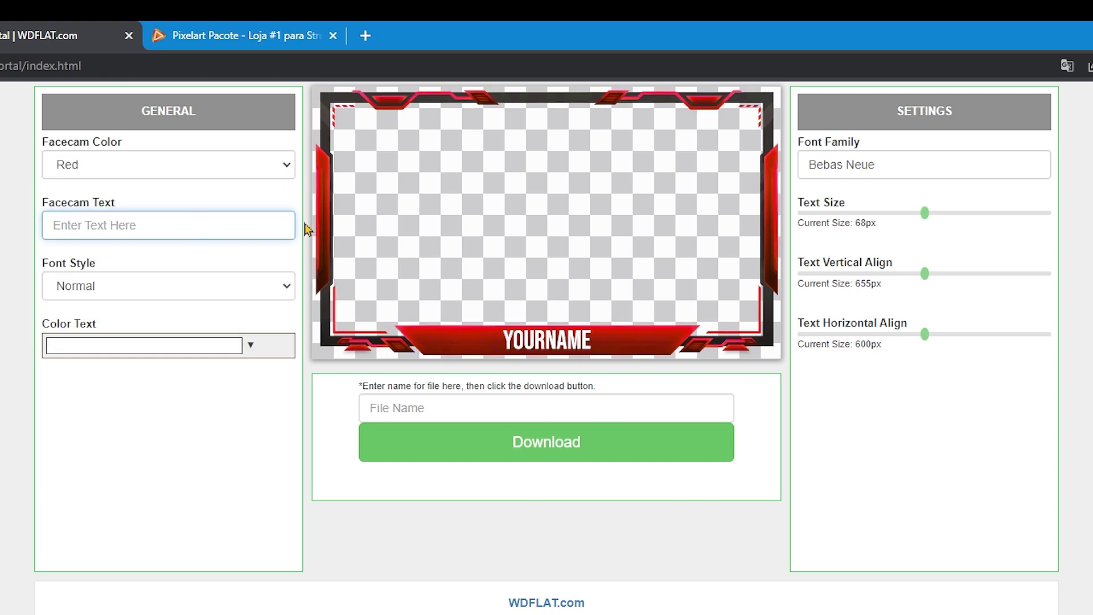
- Set the facecam text to AbrigoGamer with the Bold font style
type("AbrigoGamer")
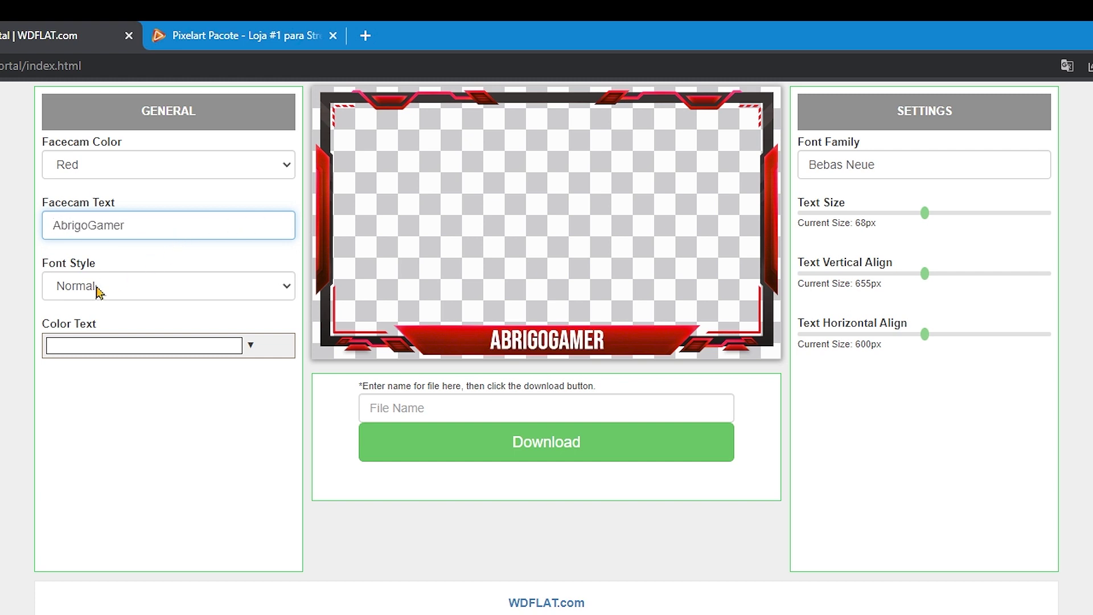
left_click(143, 293)
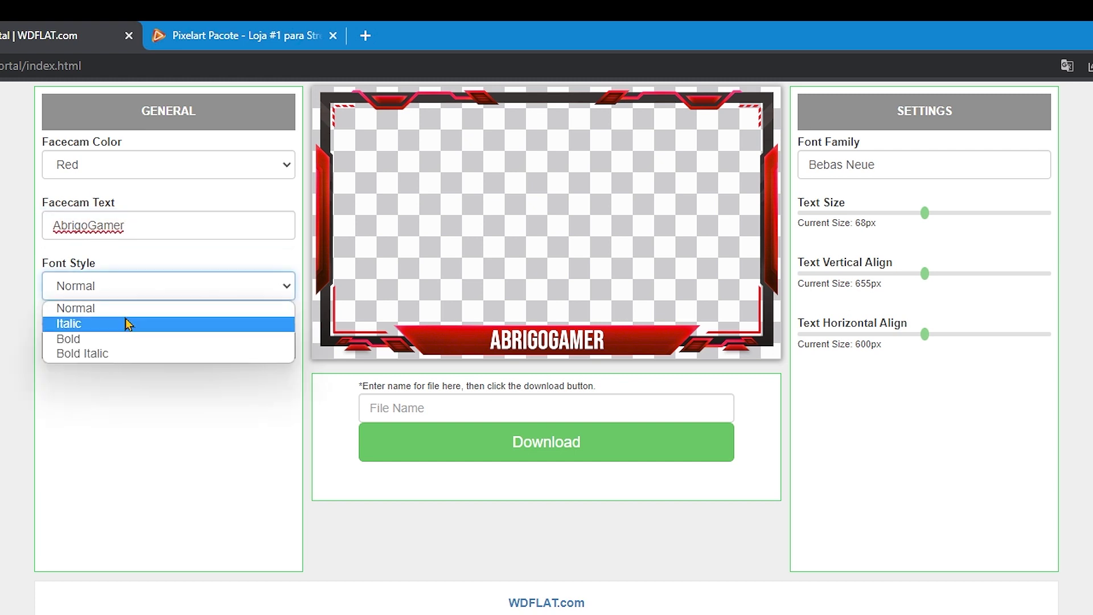
left_click(111, 339)
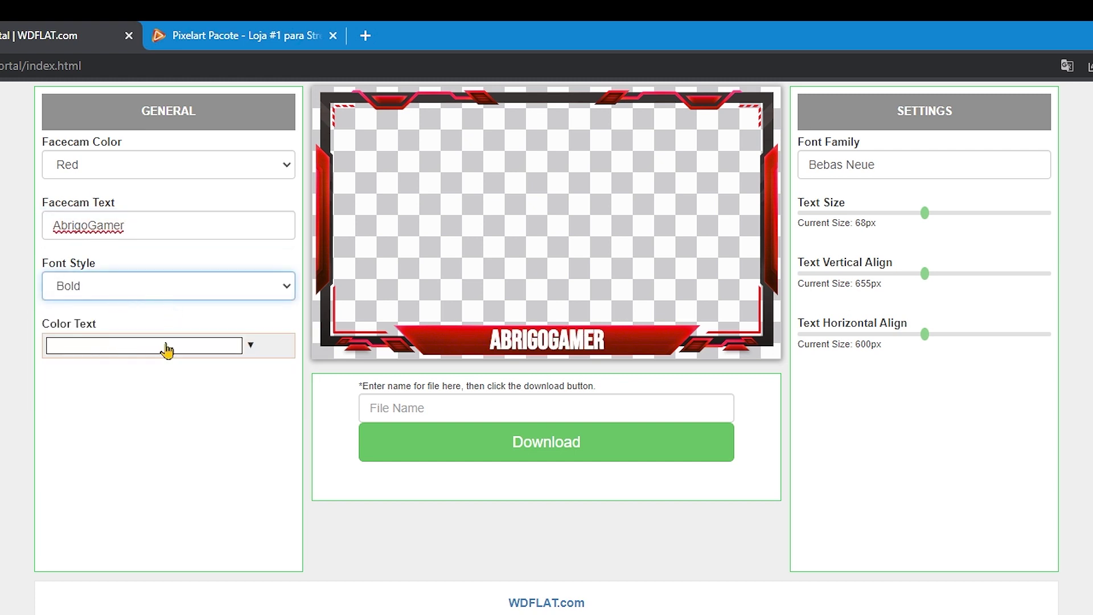
- Change the facecam text color from the color picker to a saturated golden yellow
left_click(242, 352)
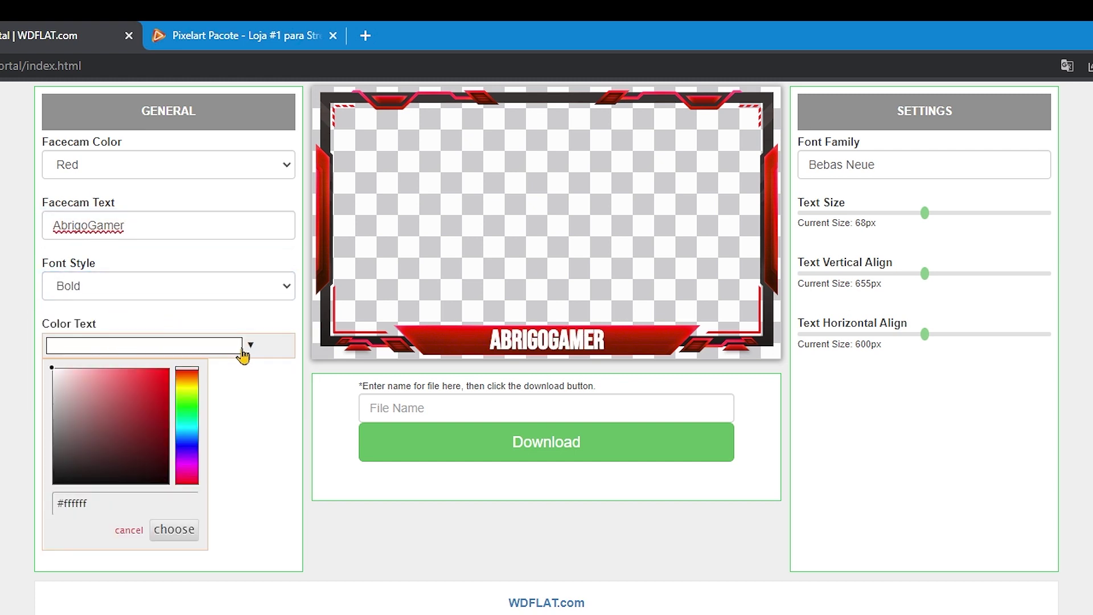
left_click(190, 384)
left_click(168, 370)
left_click(174, 530)
- Look up font family names on Google Fonts and return to the facecam editor
left_click(908, 168)
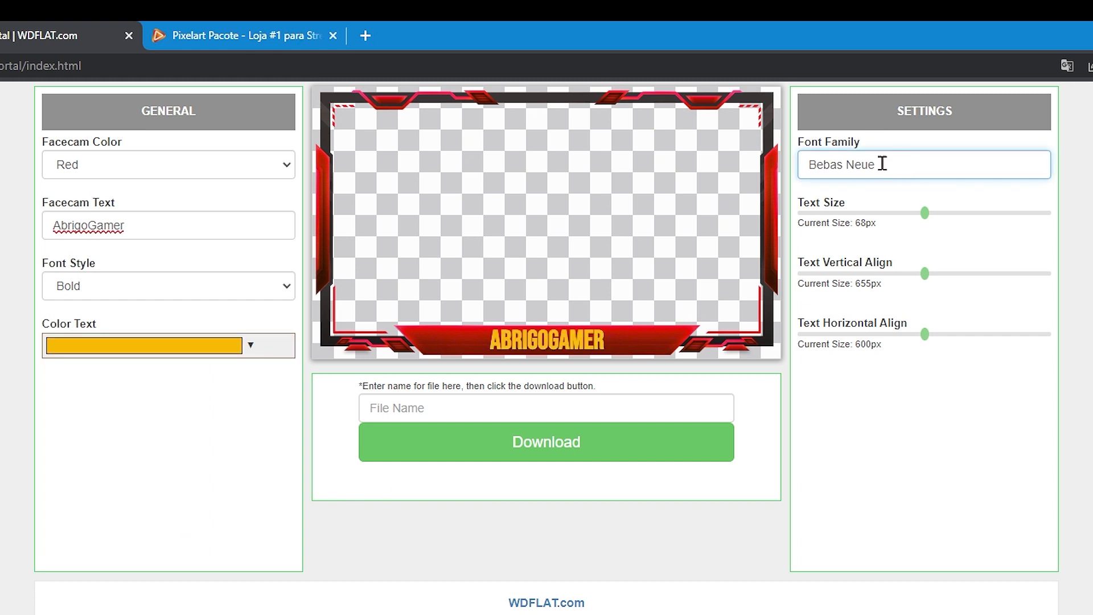
left_click_drag(882, 164, 786, 166)
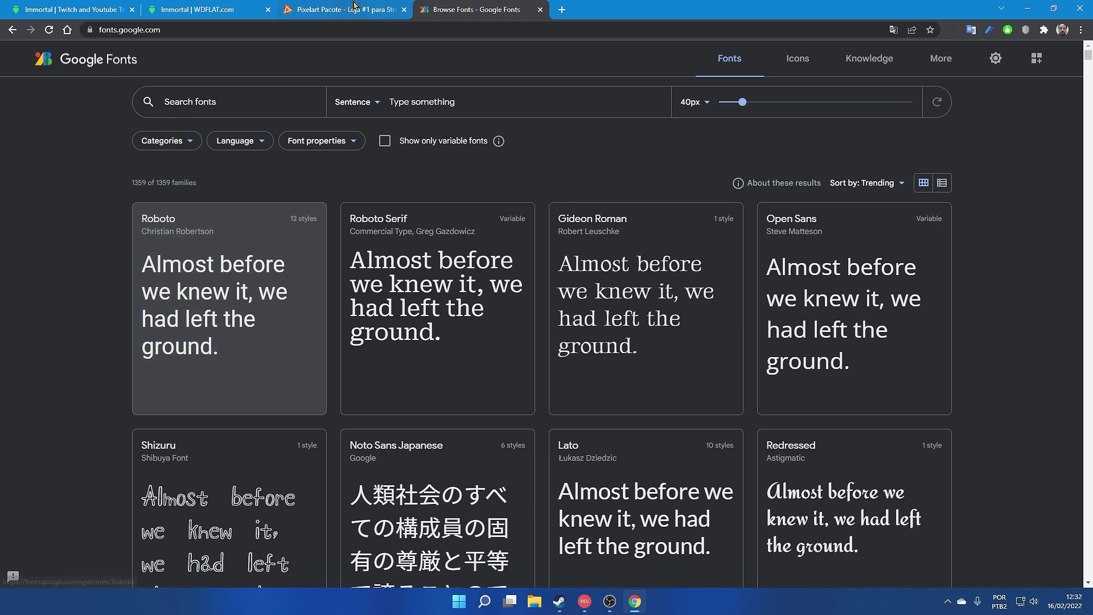
left_click(190, 9)
type("Roboto")
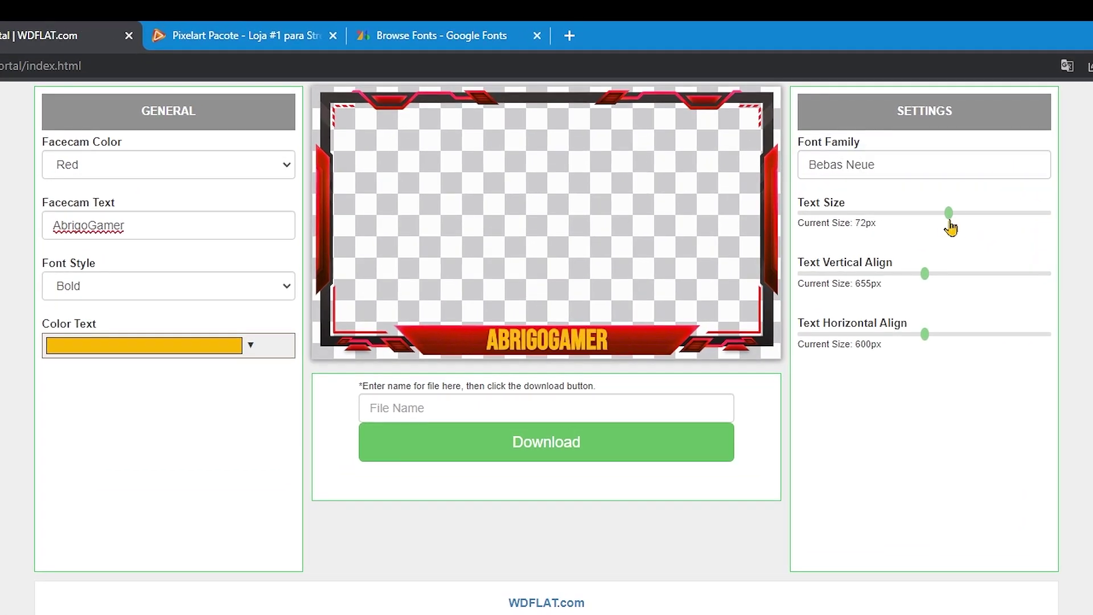
- Adjust the facecam text to size 68px, vertical alignment 653px and horizontal alignment 599px
left_click_drag(894, 193, 875, 193)
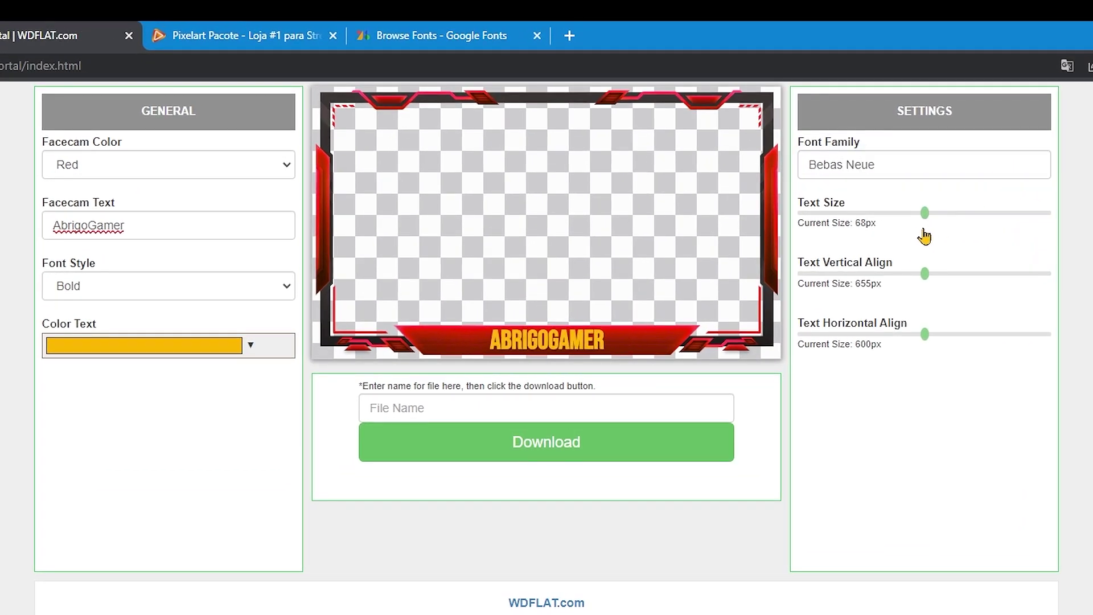
mouse_move(925, 273)
left_mouse_down()
mouse_move(854, 278)
mouse_move(1052, 273)
mouse_move(851, 276)
mouse_move(909, 280)
left_mouse_up()
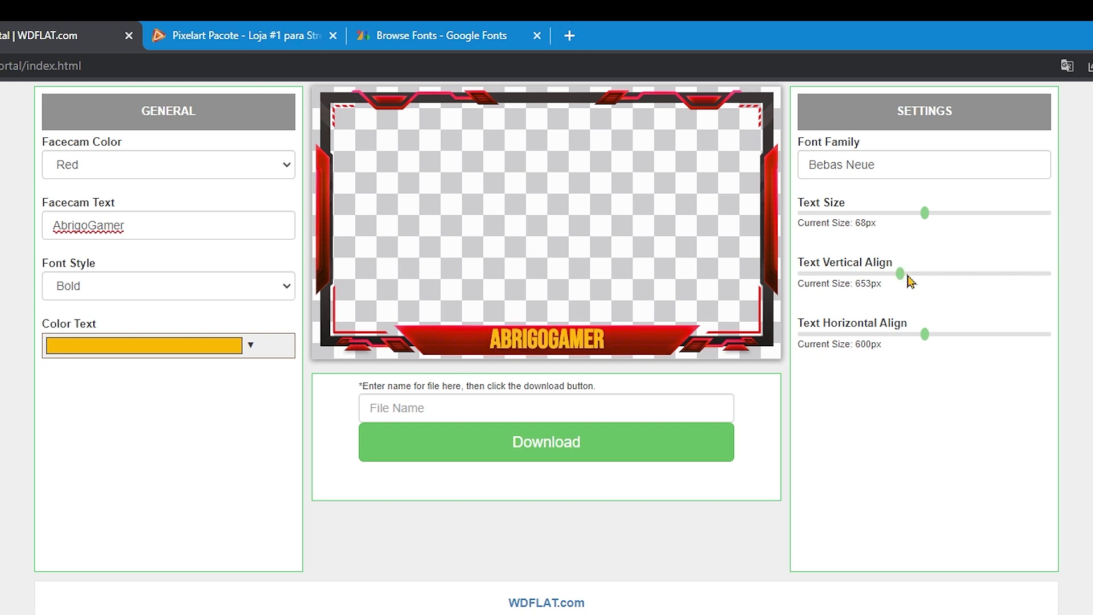
mouse_move(924, 334)
left_mouse_down()
mouse_move(890, 332)
mouse_move(963, 332)
mouse_move(890, 332)
mouse_move(935, 336)
mouse_move(924, 334)
left_mouse_up()
- Name the overlay file Webcam and download it as a PNG to the desktop folder (Área de Trabalho)
key("Tab")
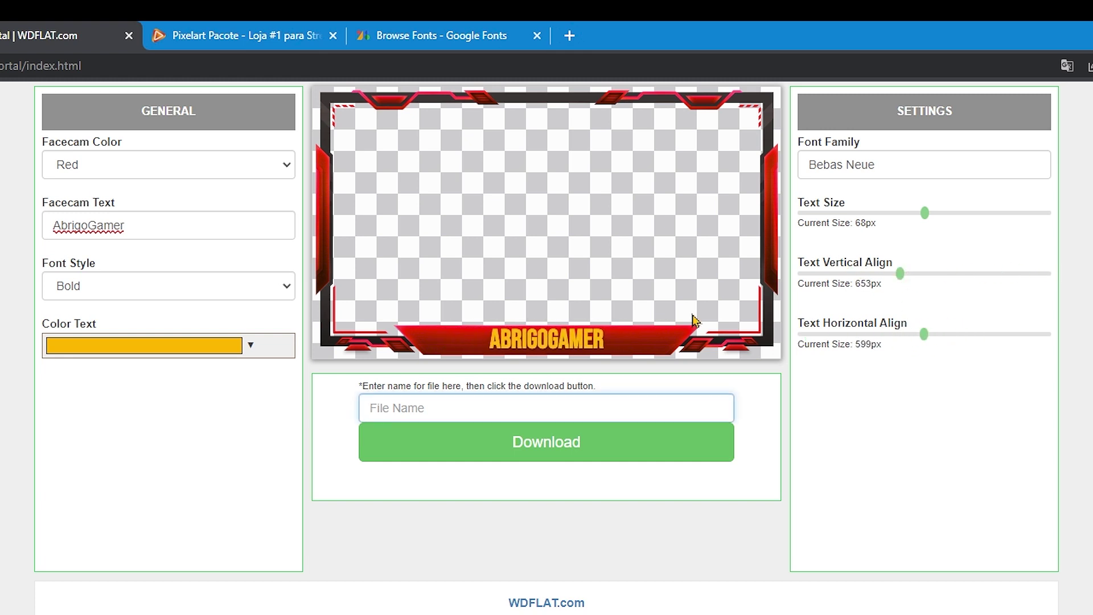
type("Webcam")
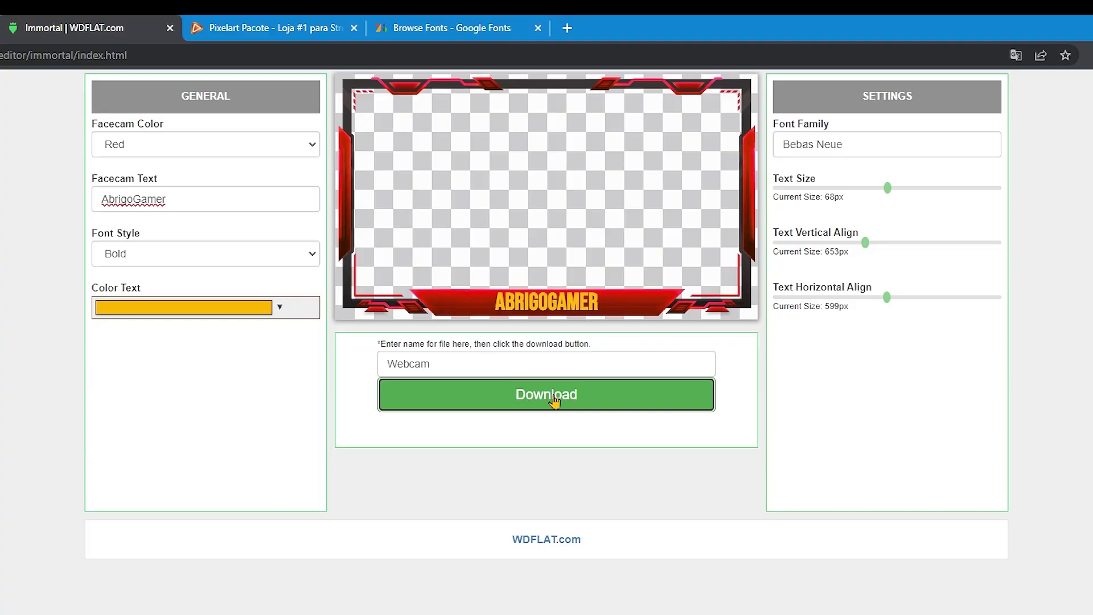
left_click(557, 449)
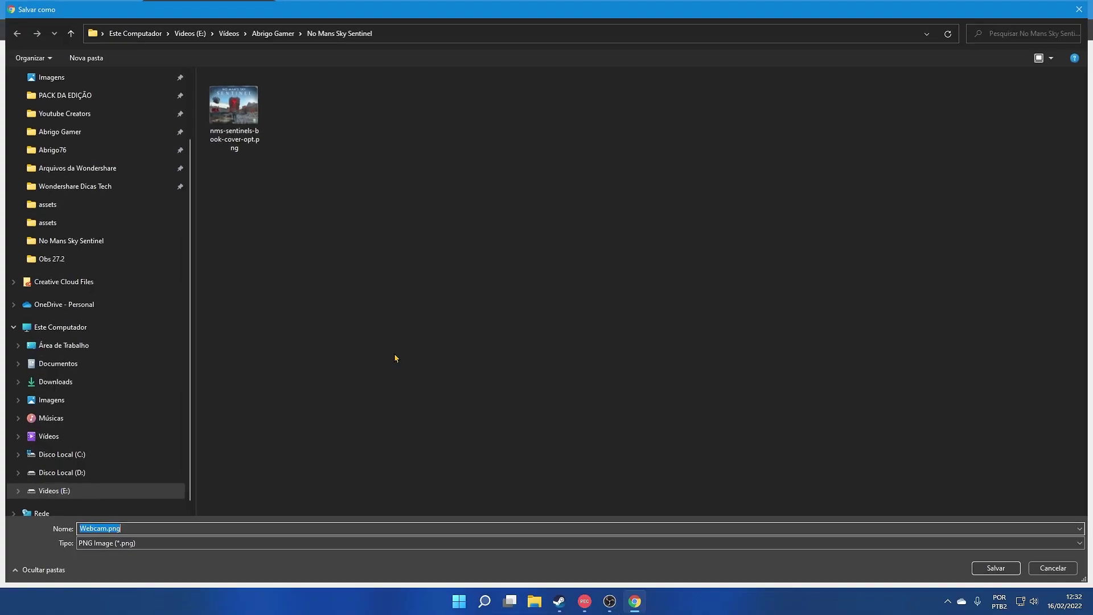
scroll(58, 108, "up", 2)
left_click(58, 102)
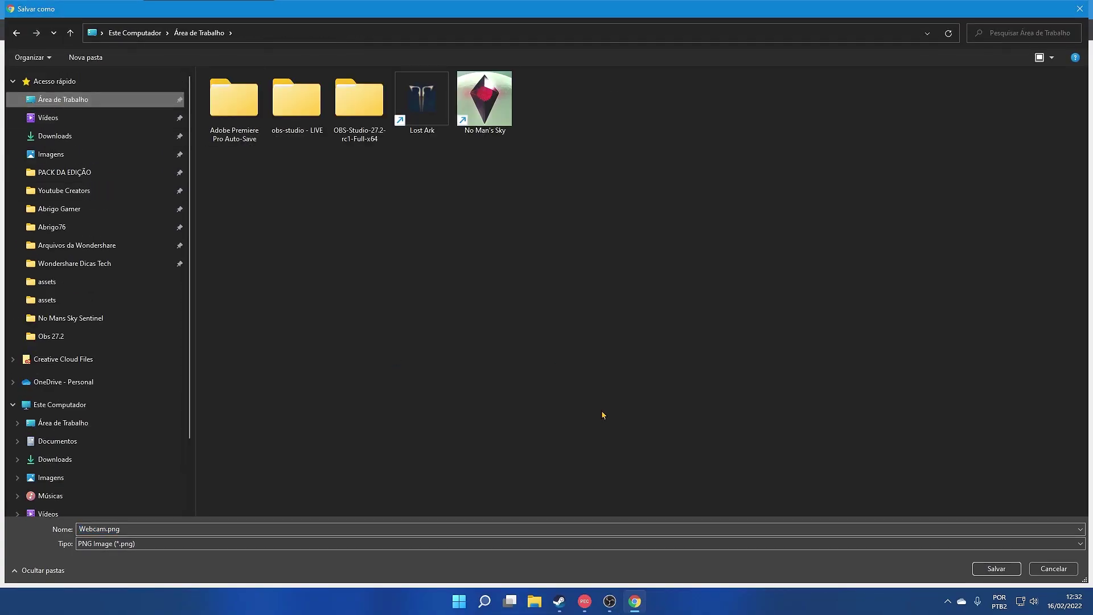
left_click(980, 569)
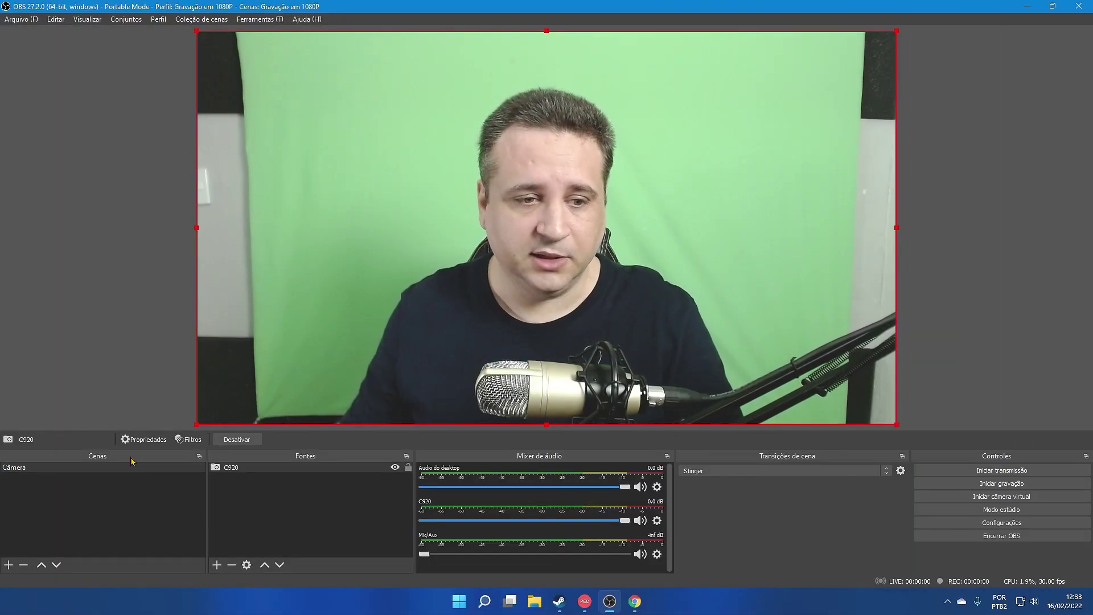
- Switch to OBS and add a new scene with the suggested name Cena 2
right_click(66, 501)
left_click(104, 507)
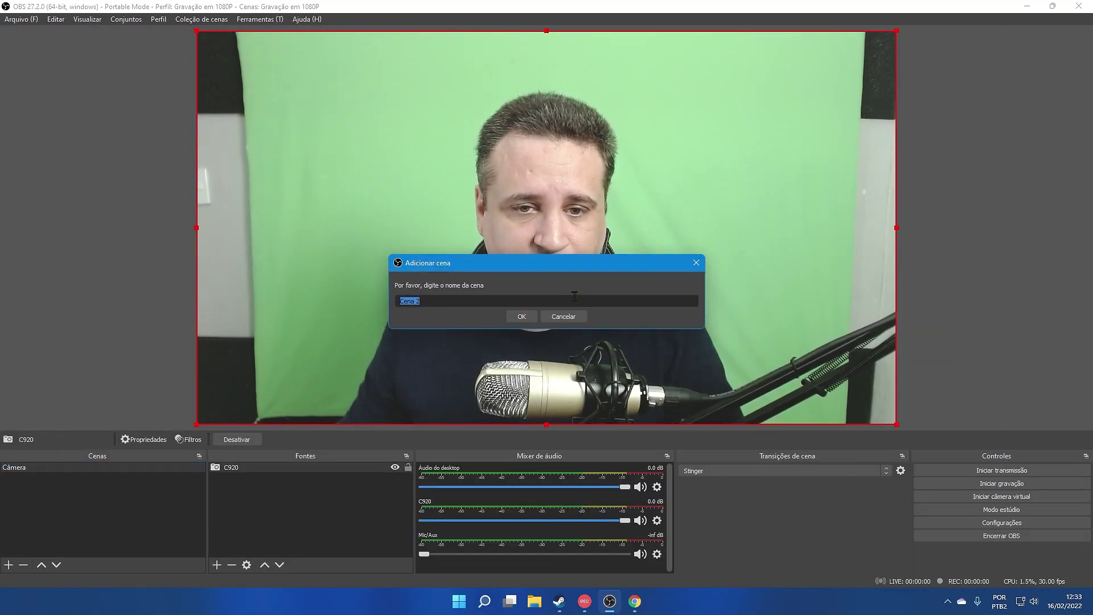
key("Return")
- Add the existing C920 video capture source to the new scene and shrink it into the canvas's lower-right corner
right_click(315, 483)
mouse_move(340, 493)
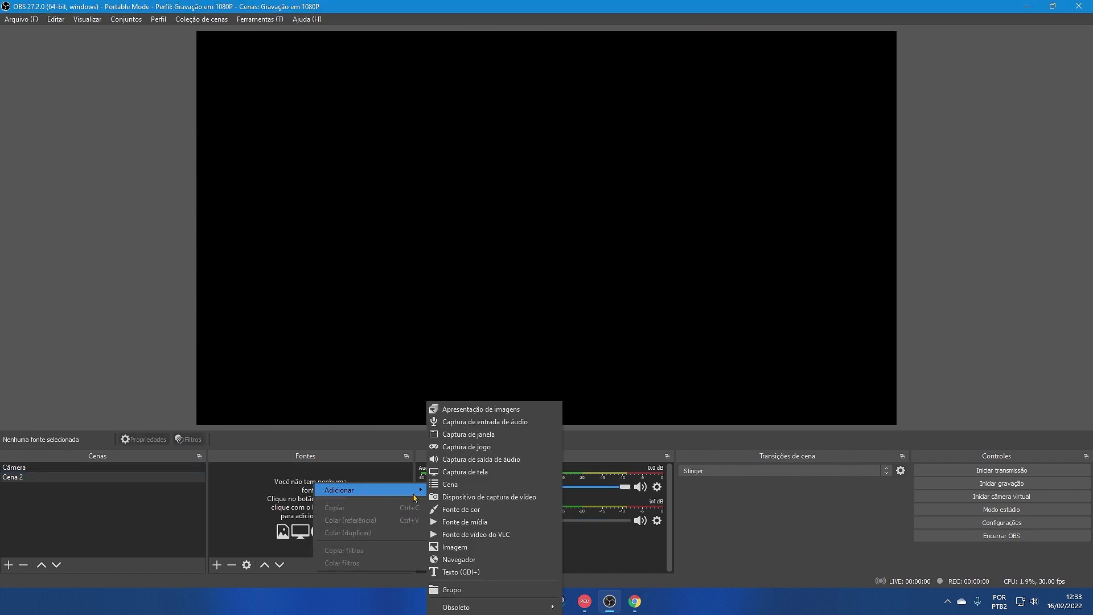
left_click(502, 499)
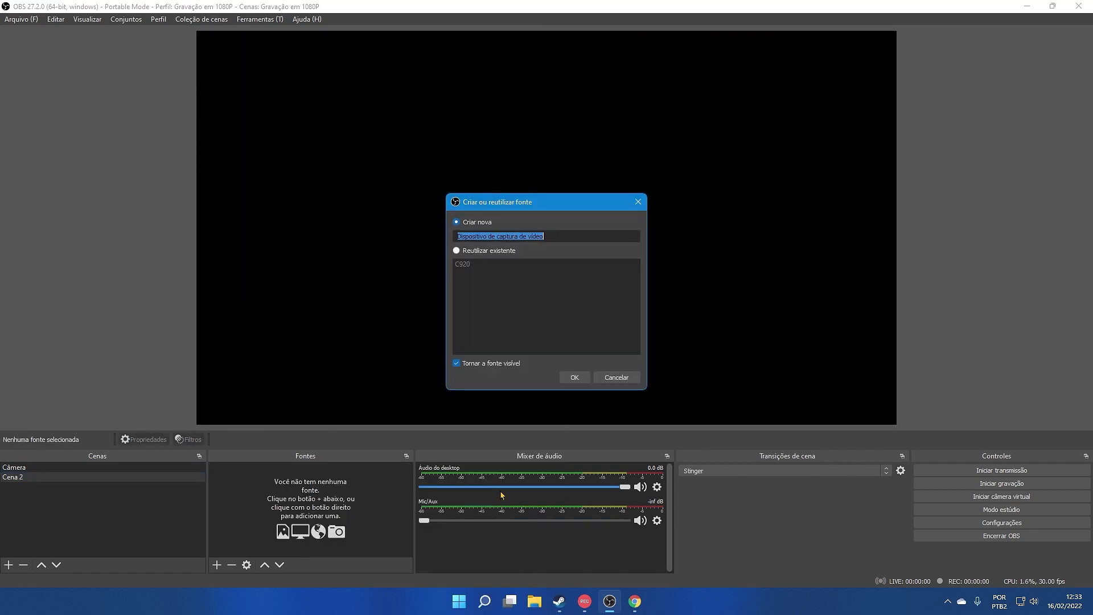
left_click(457, 250)
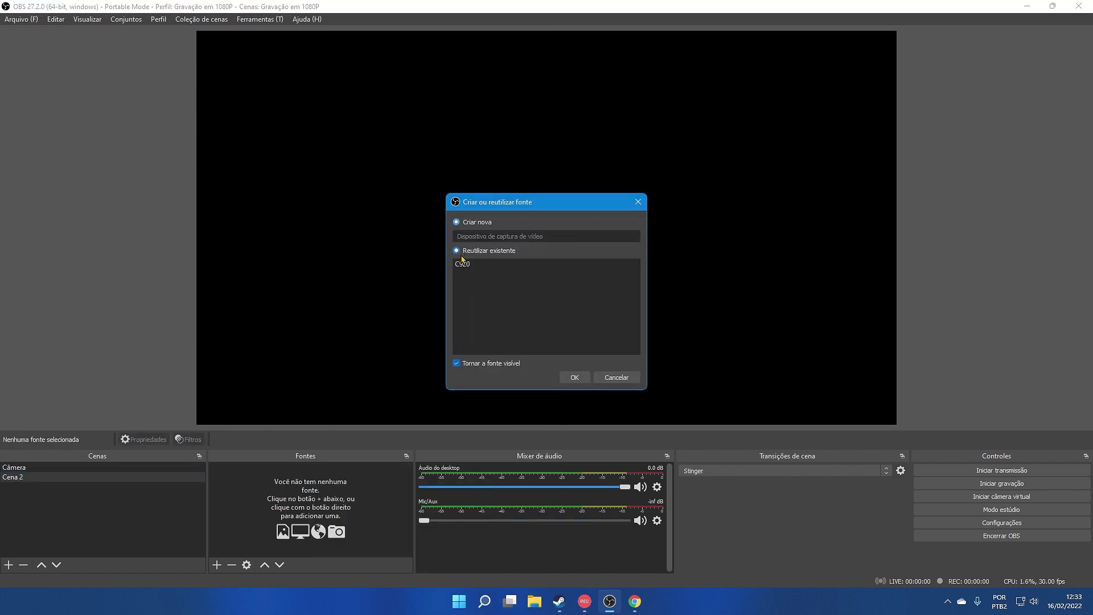
left_click(574, 377)
left_click_drag(198, 35, 706, 318)
- Add an image source named Overlay_webcam that uses Webcam.png from the desktop
right_click(251, 499)
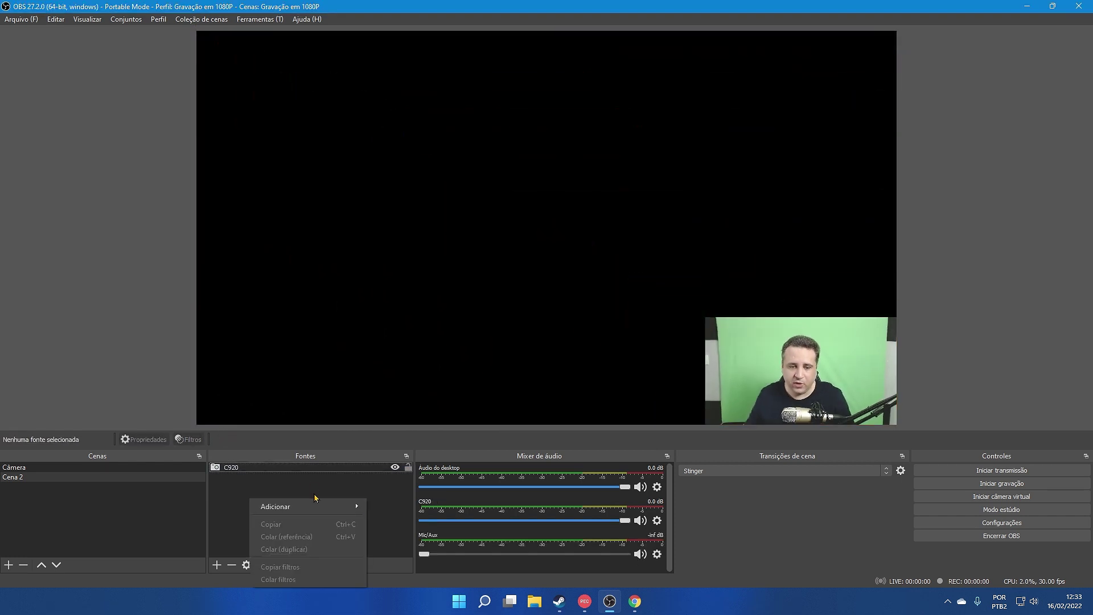
mouse_move(314, 507)
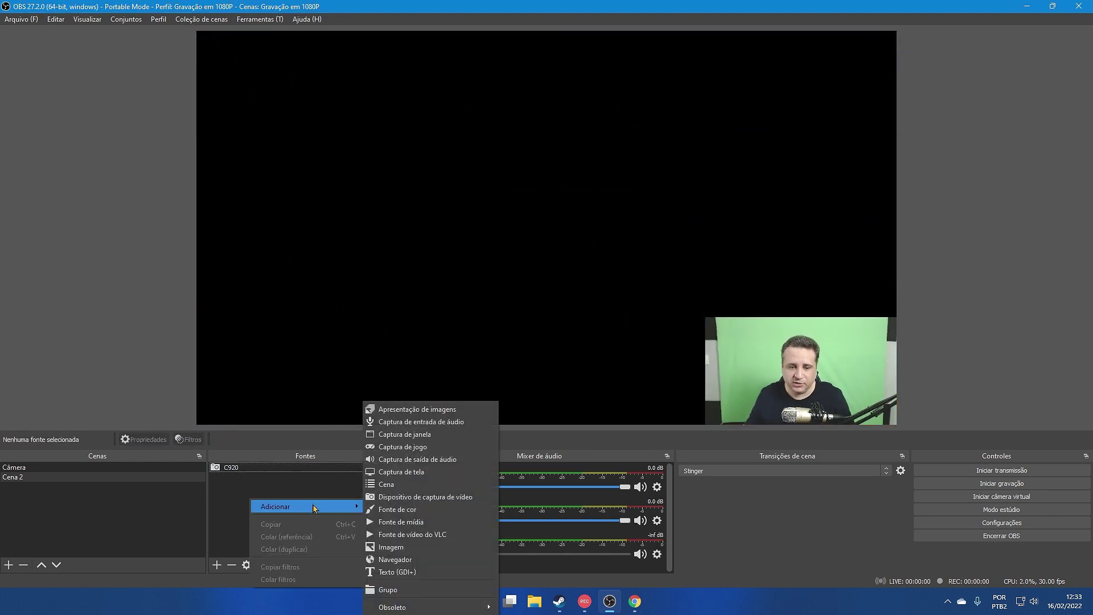
left_click(397, 547)
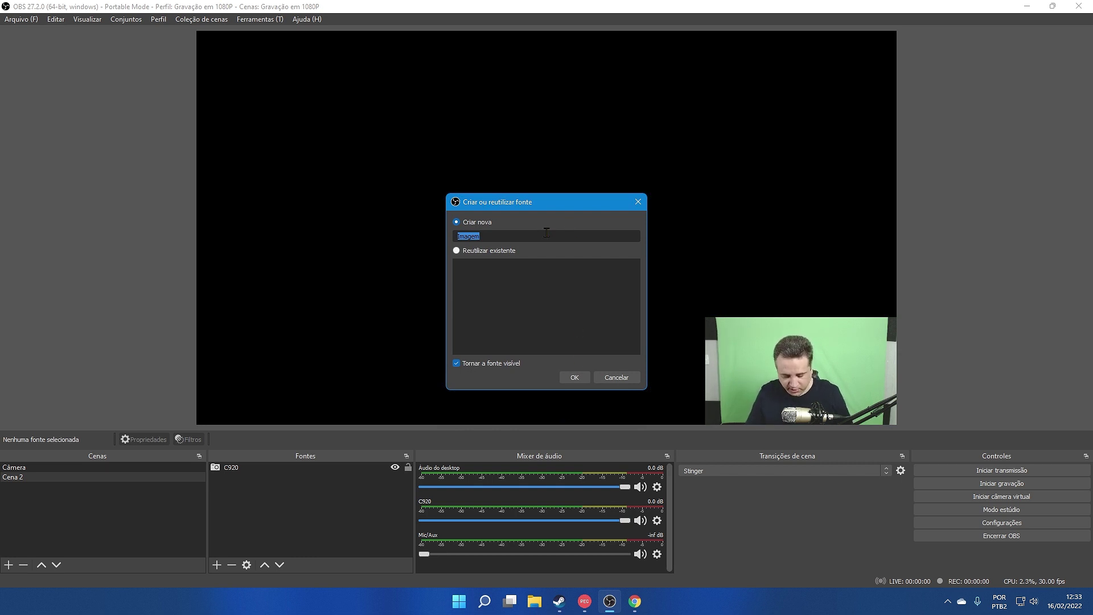
type("Overlay")
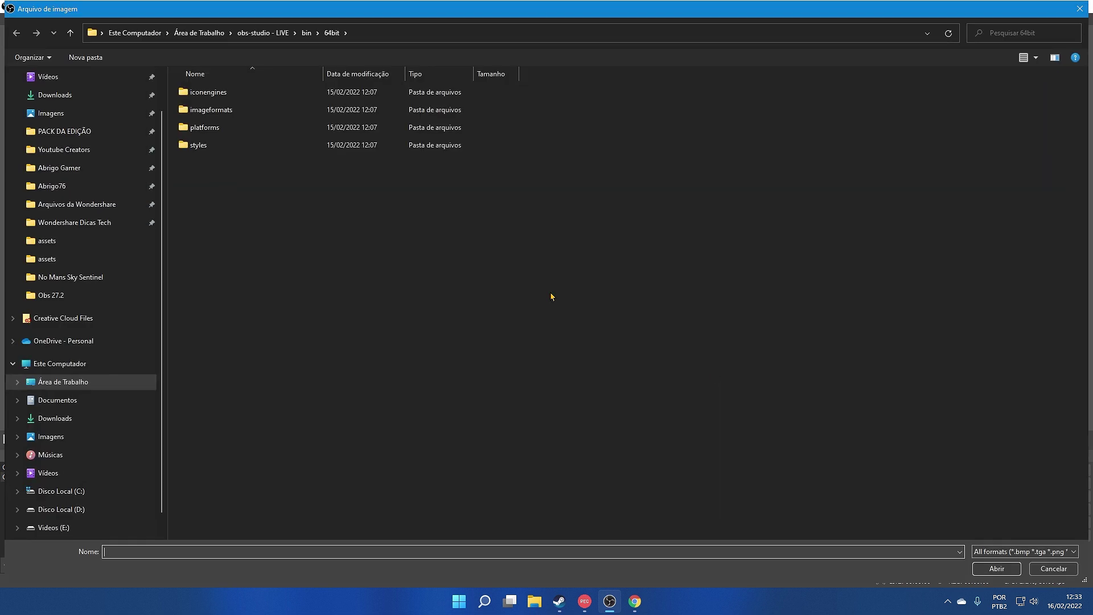
double_click(509, 106)
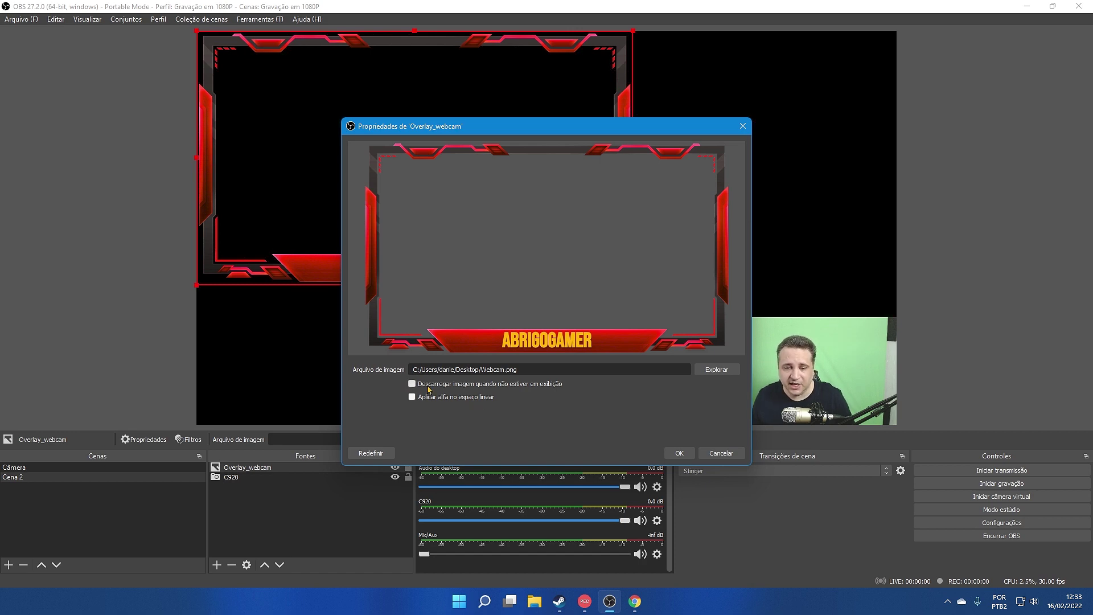
left_click(679, 453)
- Move the overlay frame to the upper middle of the canvas and place the camera in the frame's upper-left corner
left_click_drag(497, 271, 627, 313)
left_click_drag(792, 394, 422, 131)
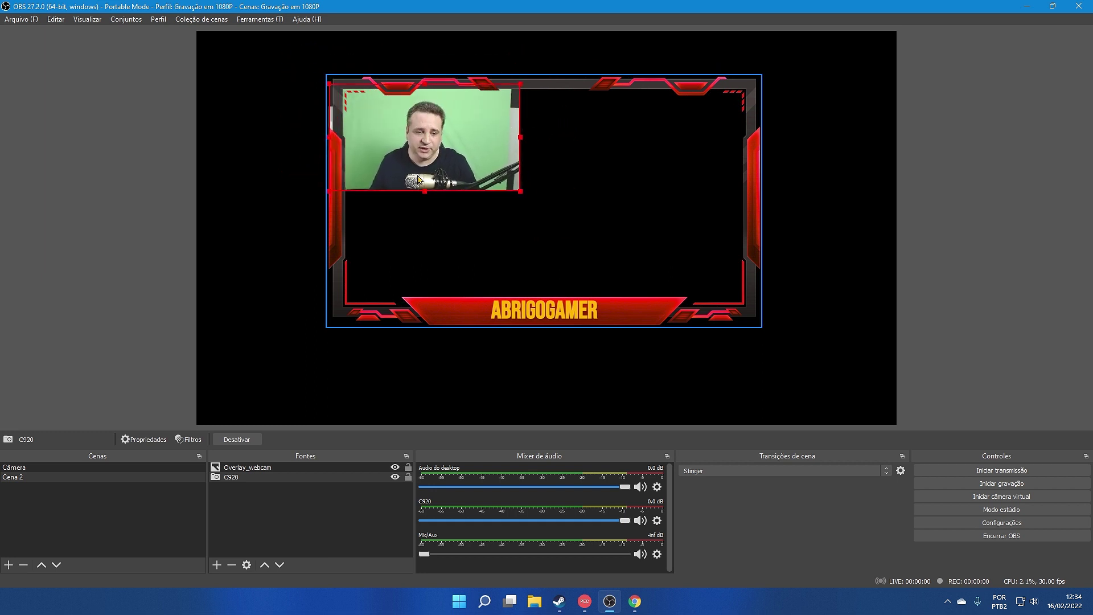
- Try ordering Overlay_webcam beneath the C920 source and bring it back above the camera
left_click(250, 469)
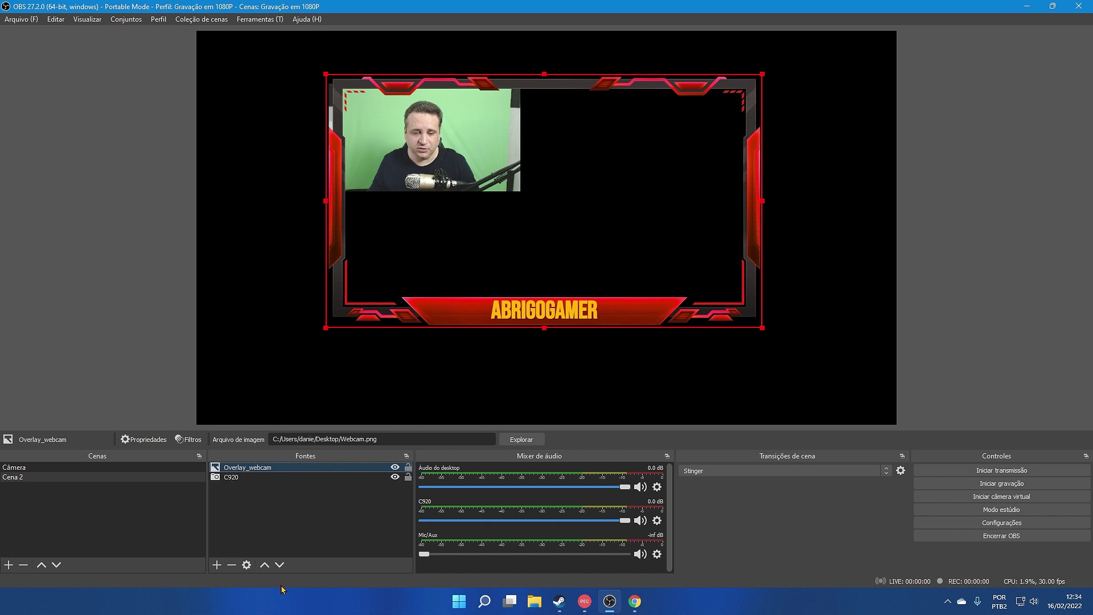
left_click(279, 564)
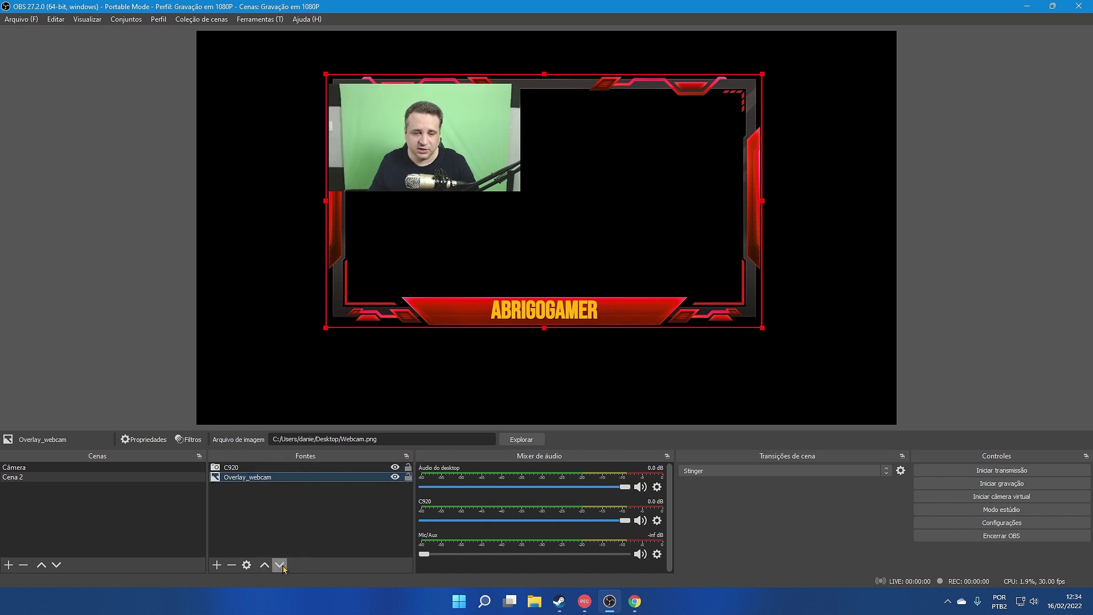
left_click(264, 565)
left_click(280, 565)
left_click(264, 565)
- Nudge the overlay frame slightly to the left on the canvas and lock the Overlay_webcam source
left_click_drag(448, 203, 444, 209)
left_click_drag(443, 170, 442, 166)
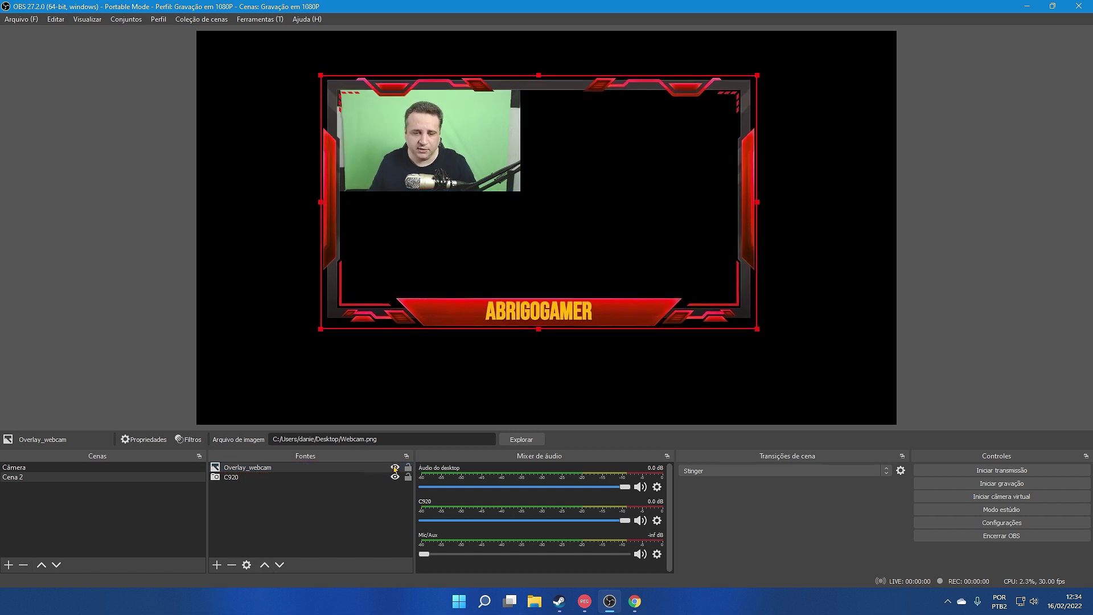
left_click(408, 469)
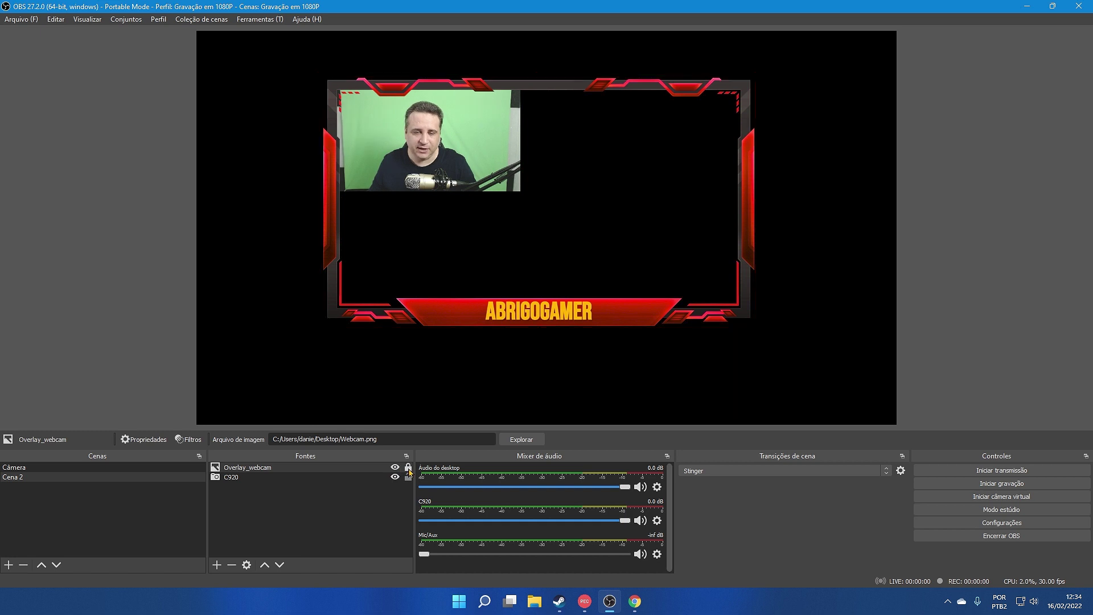
- Enlarge the C920 camera until it extends past the overlay frame's edges and center it behind the frame
left_click(512, 182)
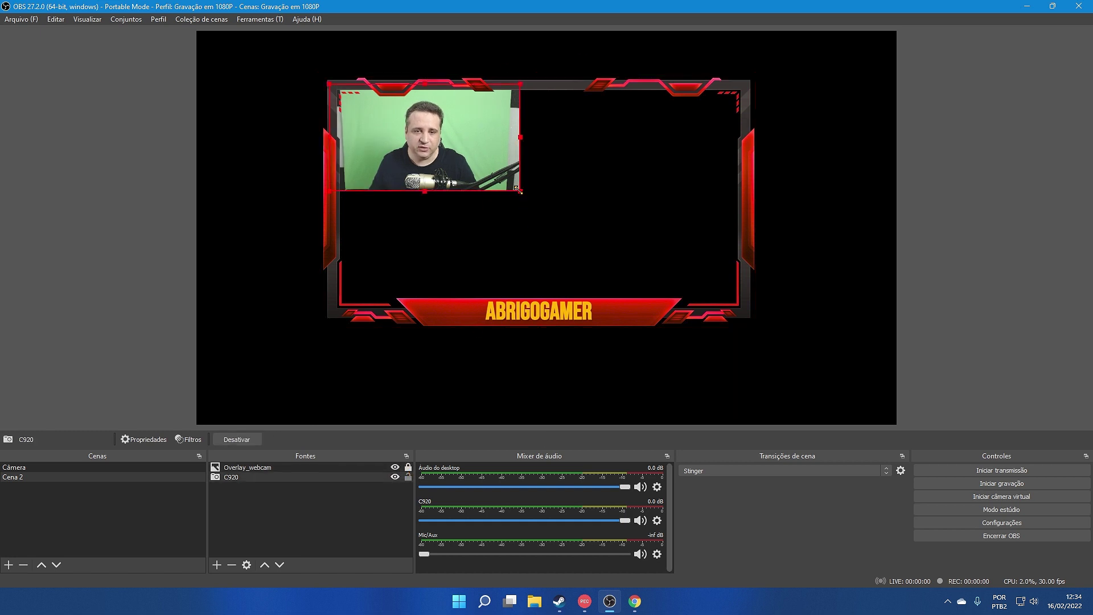
left_click_drag(518, 189, 741, 344)
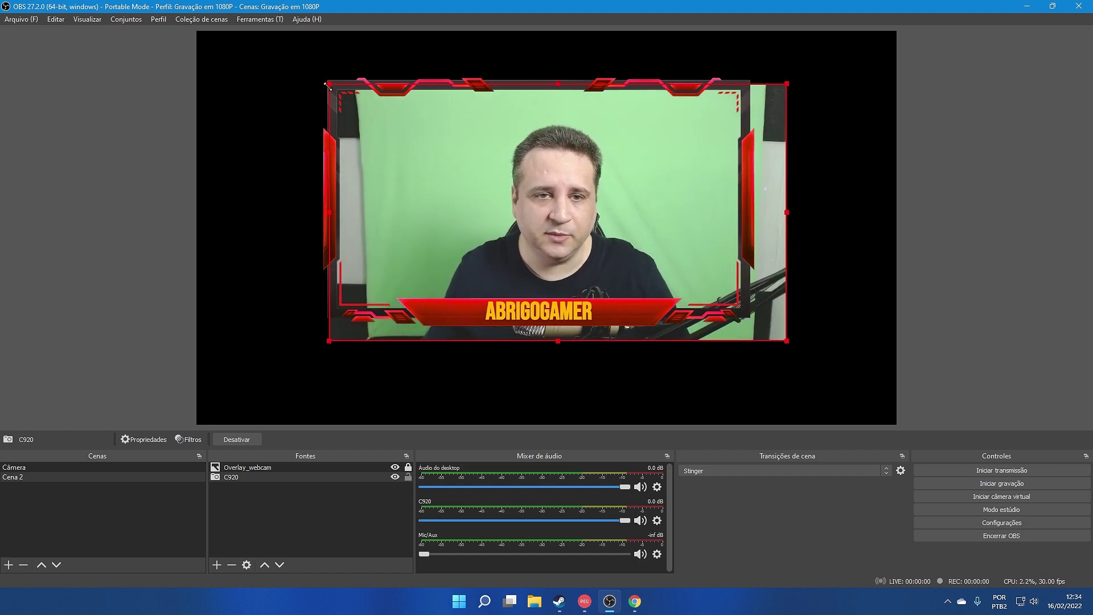
left_click_drag(329, 84, 297, 53)
left_click_drag(537, 217, 656, 150)
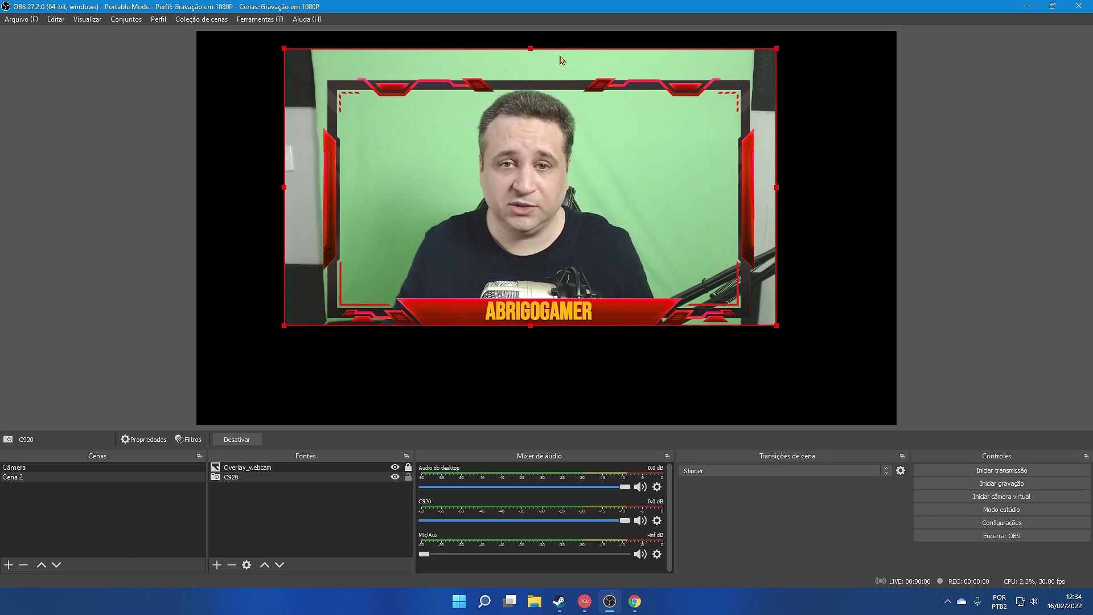
- Crop all four sides of the C920 camera to the overlay frame's border and lock the C920 source
left_click_drag(531, 48, 531, 84)
left_click_drag(284, 205, 332, 204)
left_click_drag(776, 204, 746, 204)
left_click_drag(539, 326, 539, 312)
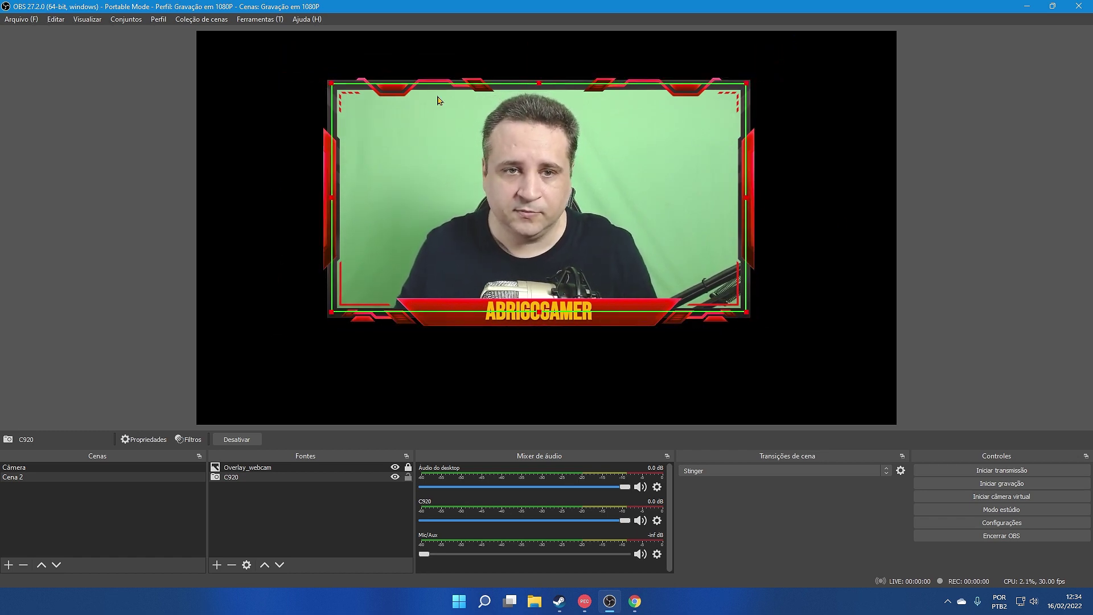
left_click(407, 477)
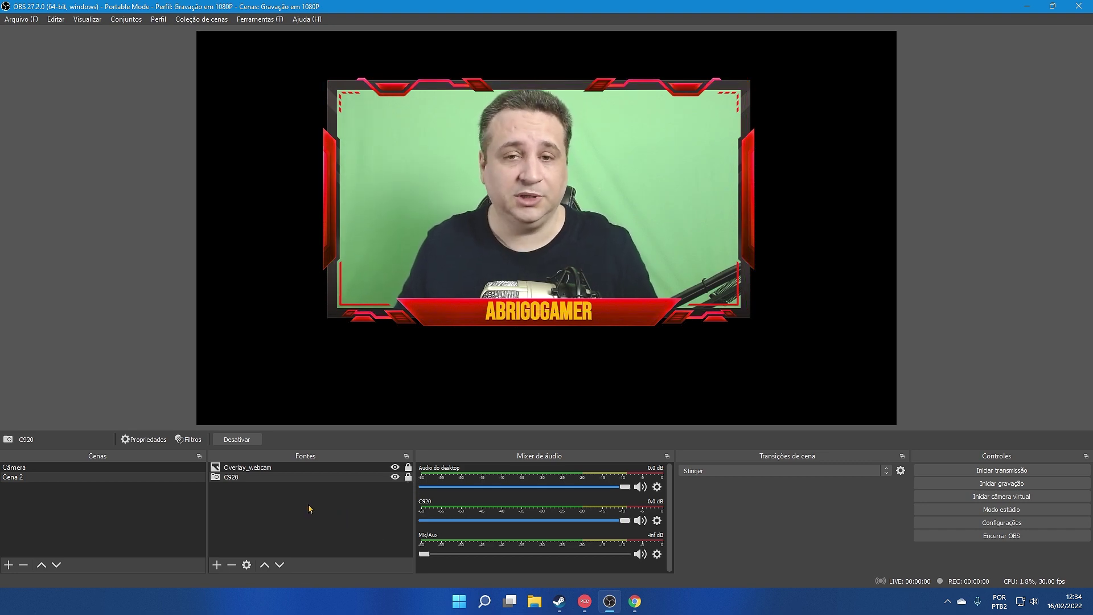
- Group the Overlay_webcam and C920 sources and name the group Camera + Borda
right_click(253, 508)
key("Escape")
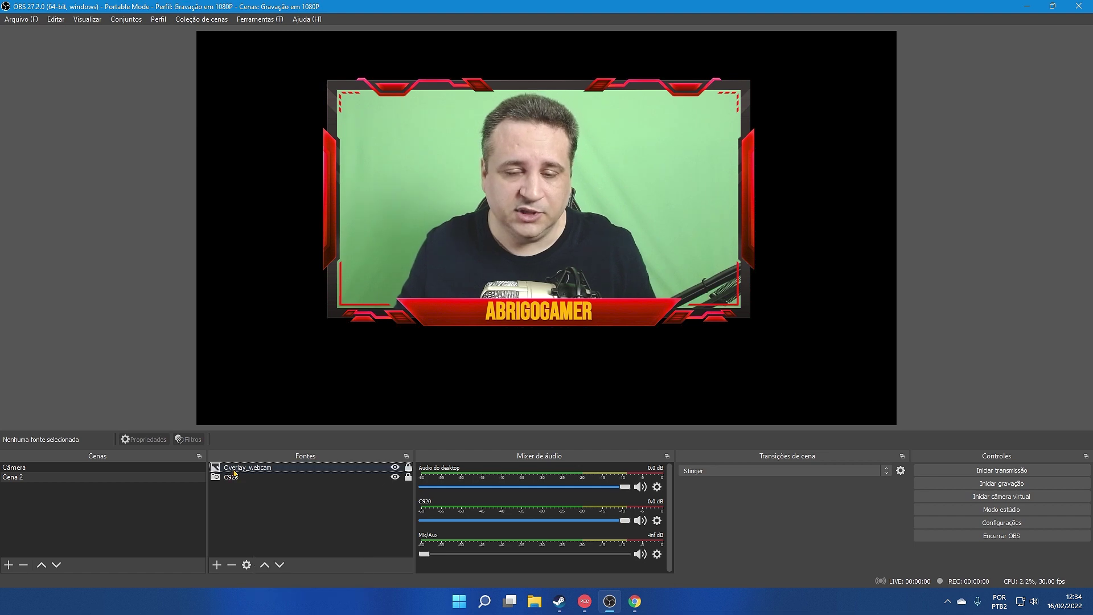
left_click(233, 468)
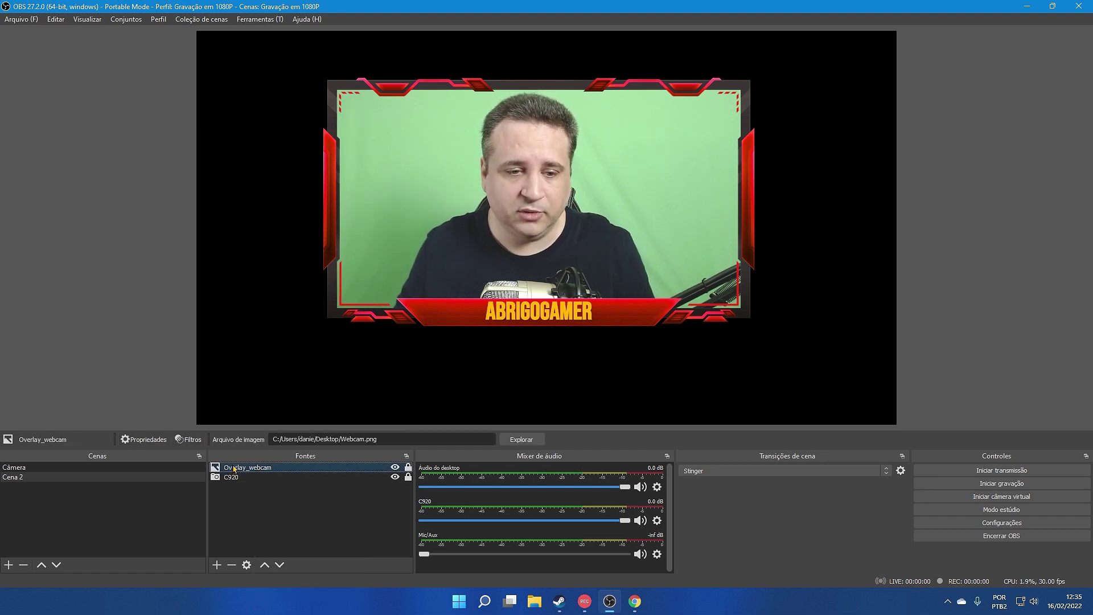
right_click(230, 479)
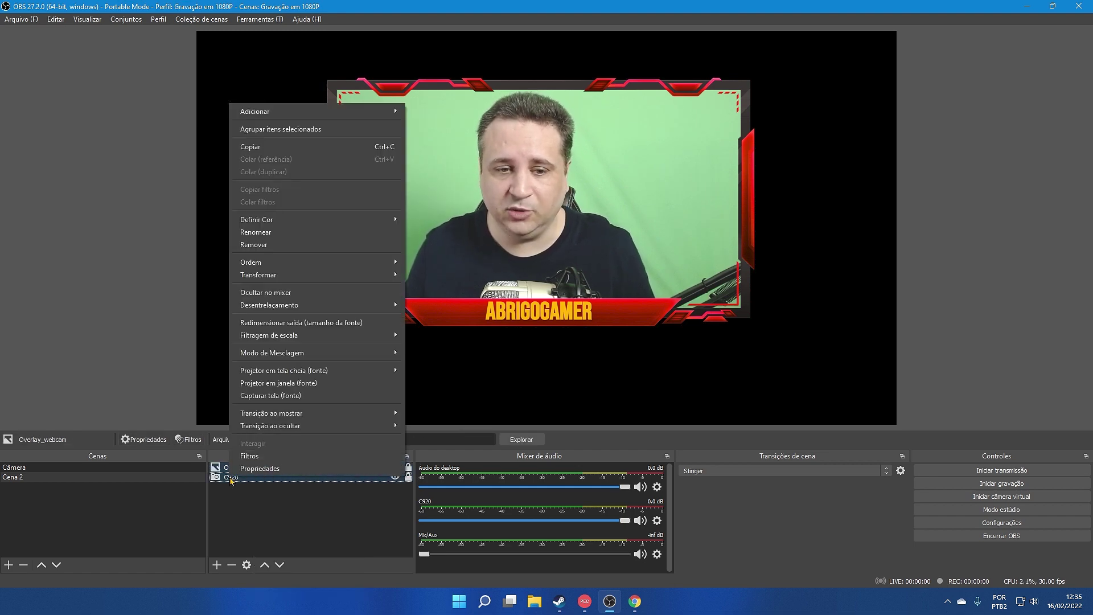
left_click(297, 130)
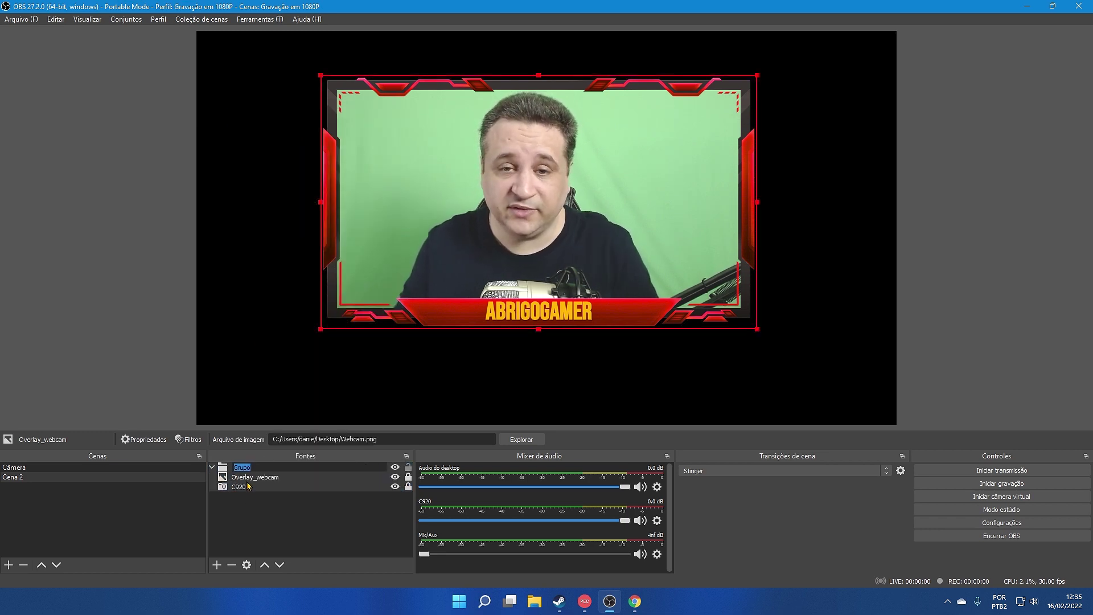
type("Camera + Borda")
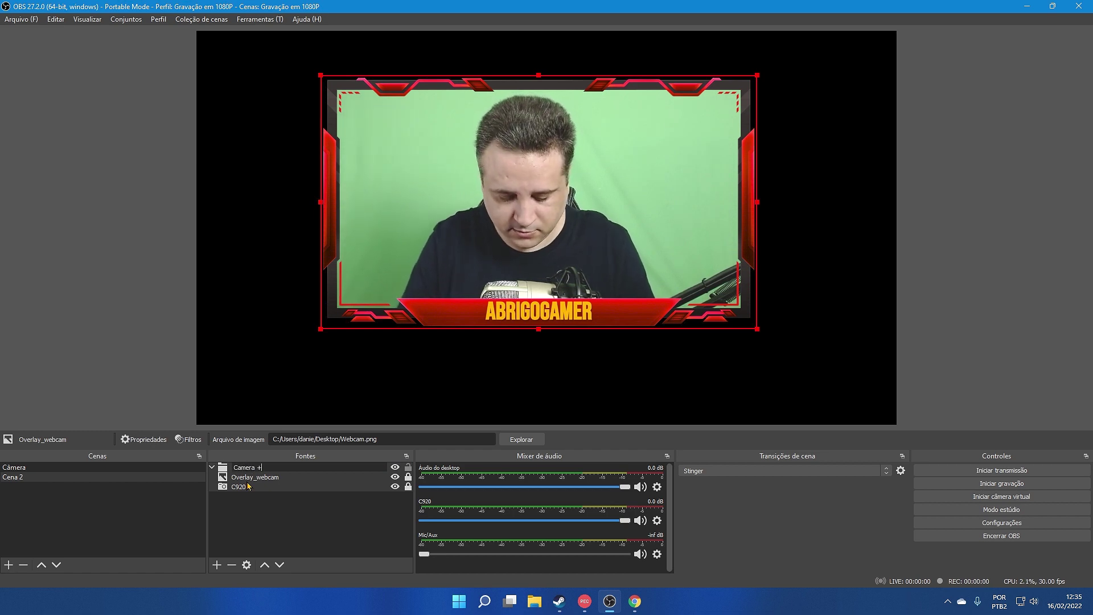
key("Return")
key("Down")
key("Down")
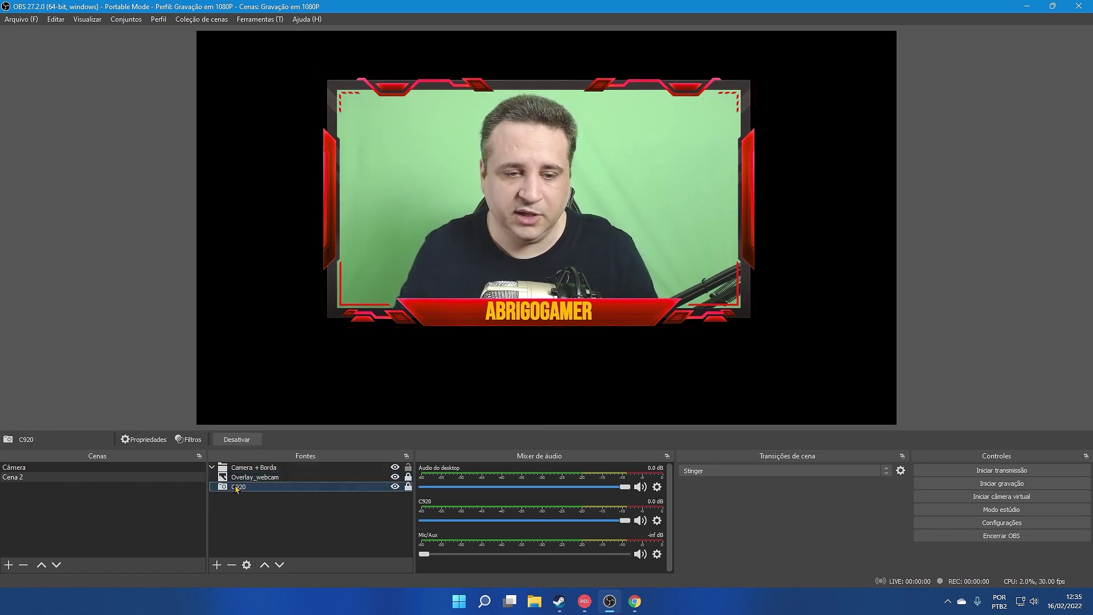
- Collapse the Camera + Borda group, shrink it on the canvas and move it to the canvas's lower-right corner
left_click(256, 466)
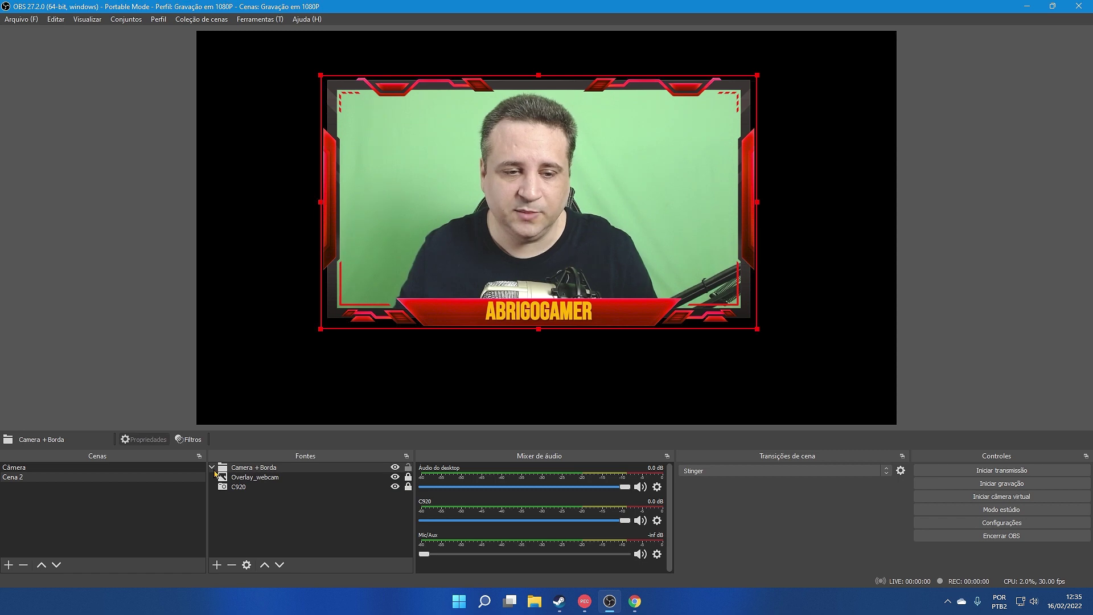
left_click(212, 468)
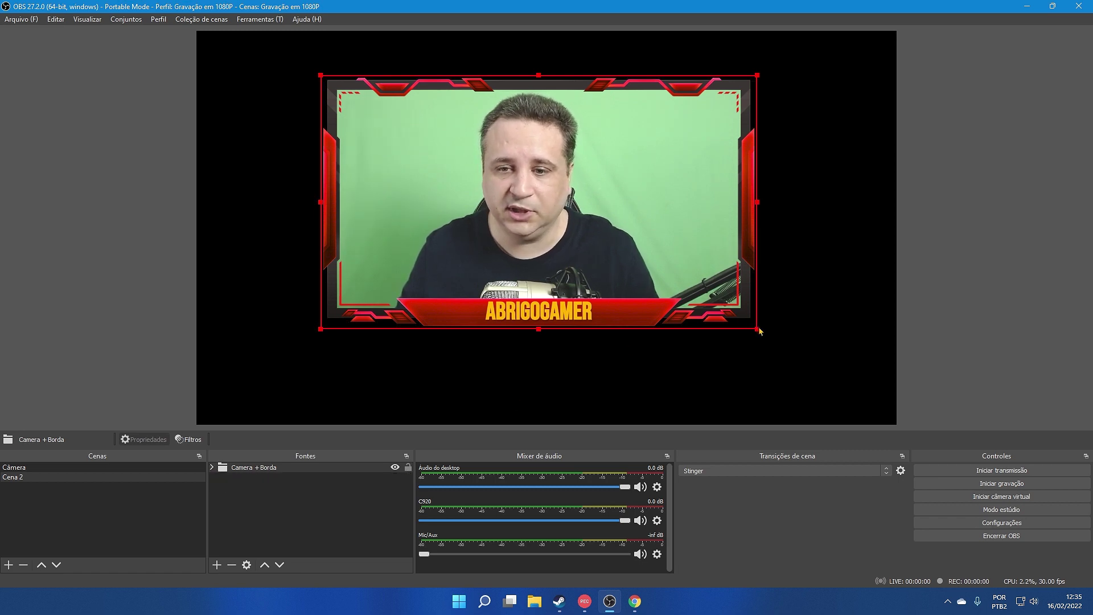
left_click_drag(757, 329, 483, 173)
left_click_drag(415, 138, 805, 357)
left_click(940, 296)
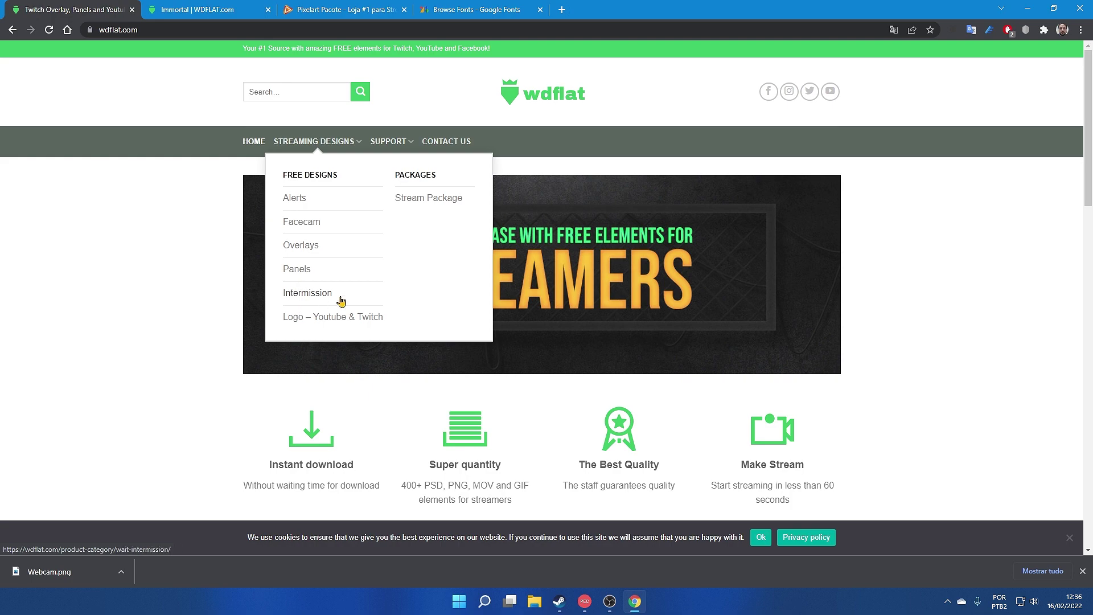
- Switch to the wdflat.com site in Chrome, browse the free Intermission designs and open the Isolated template
left_click(318, 300)
scroll(527, 256, "down", 6)
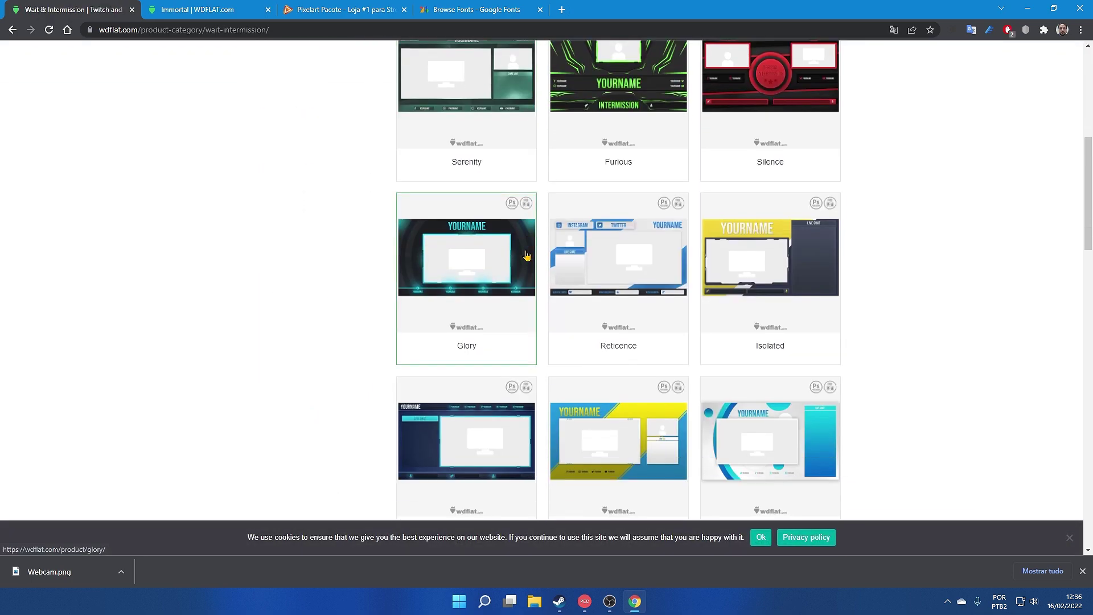
scroll(527, 256, "down", 1)
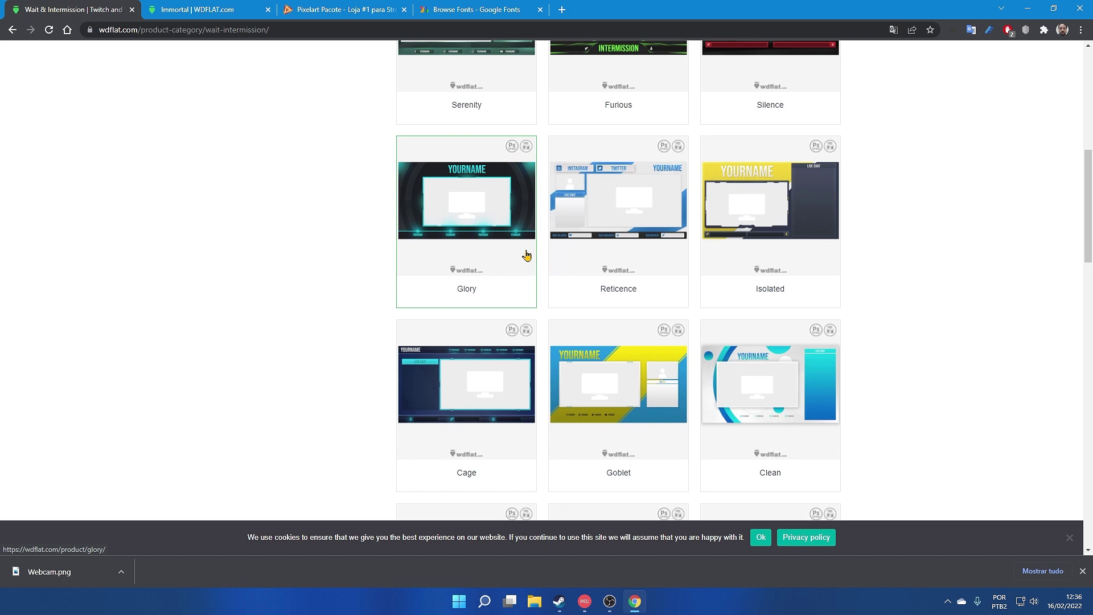
left_click(771, 186)
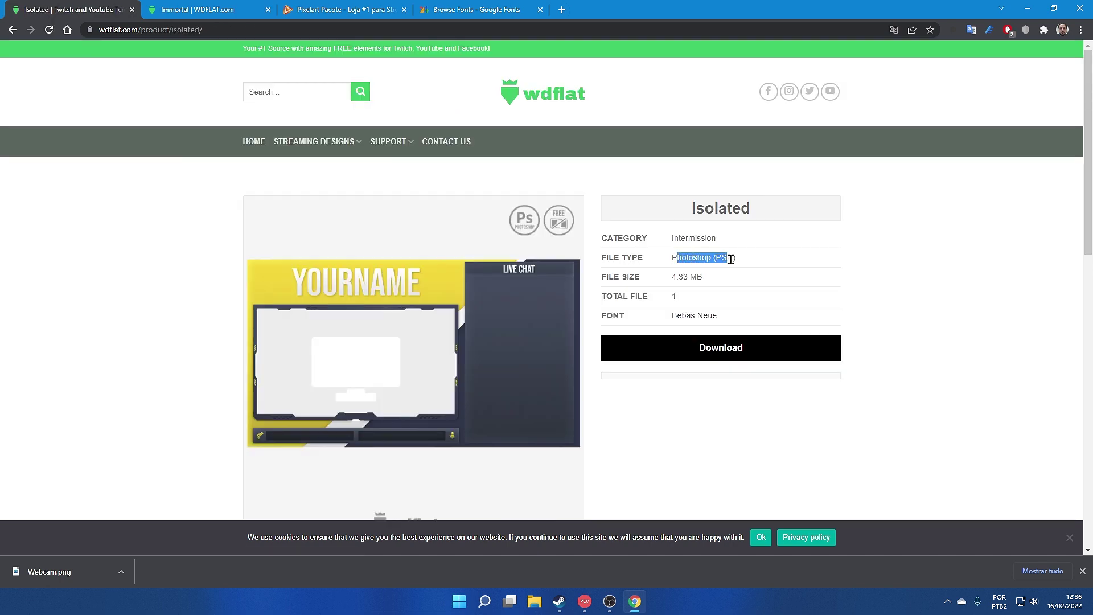
- Download the Isolated template and save Isolated.zip to the desktop (Área de Trabalho)
left_click(745, 349)
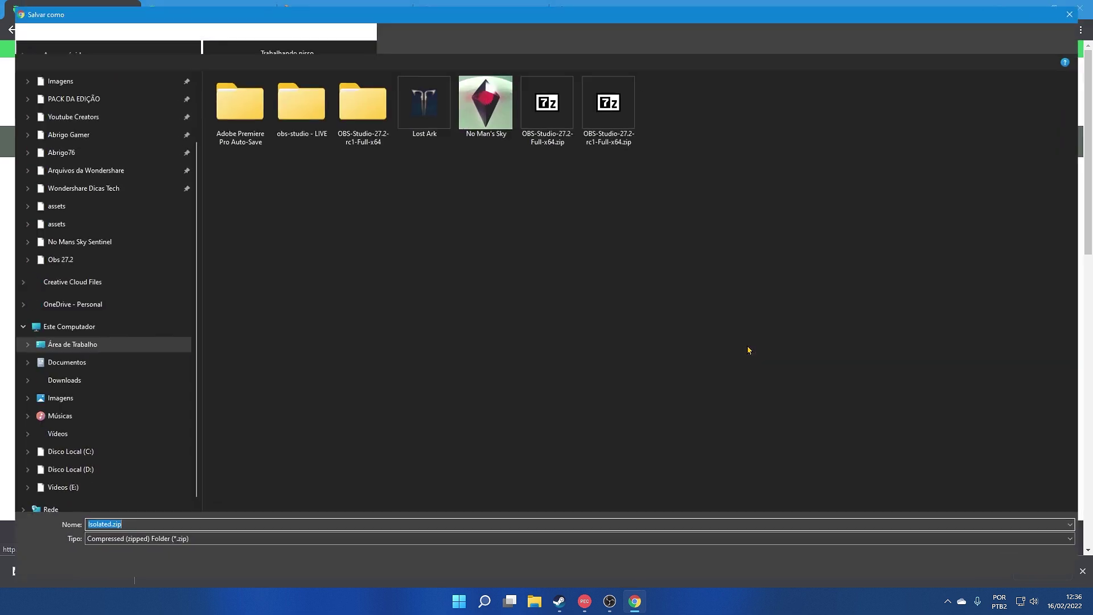
scroll(77, 91, "up", 2)
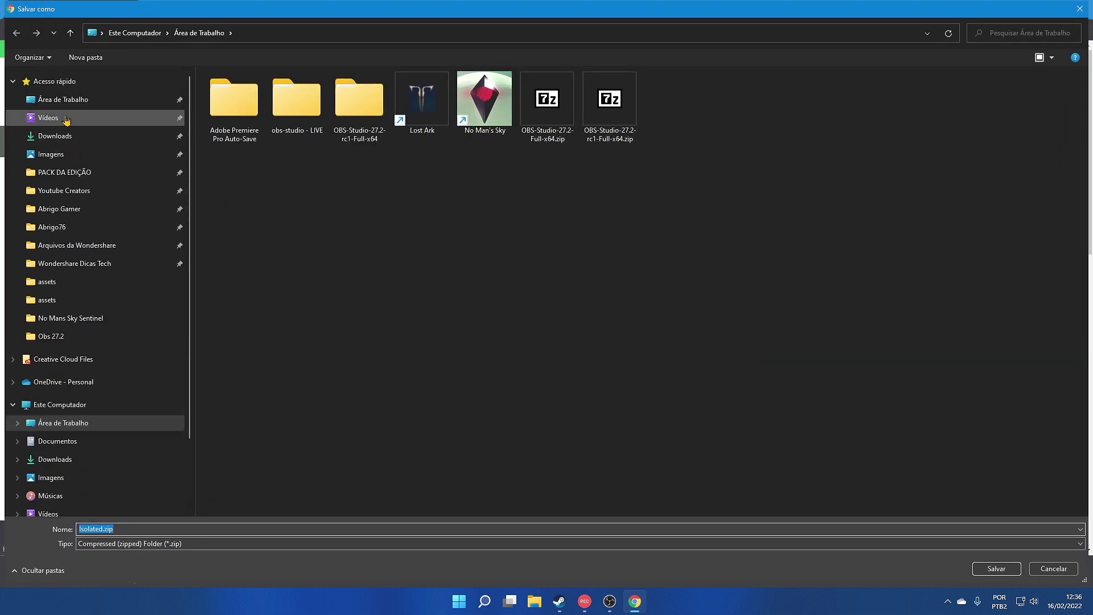
left_click(67, 100)
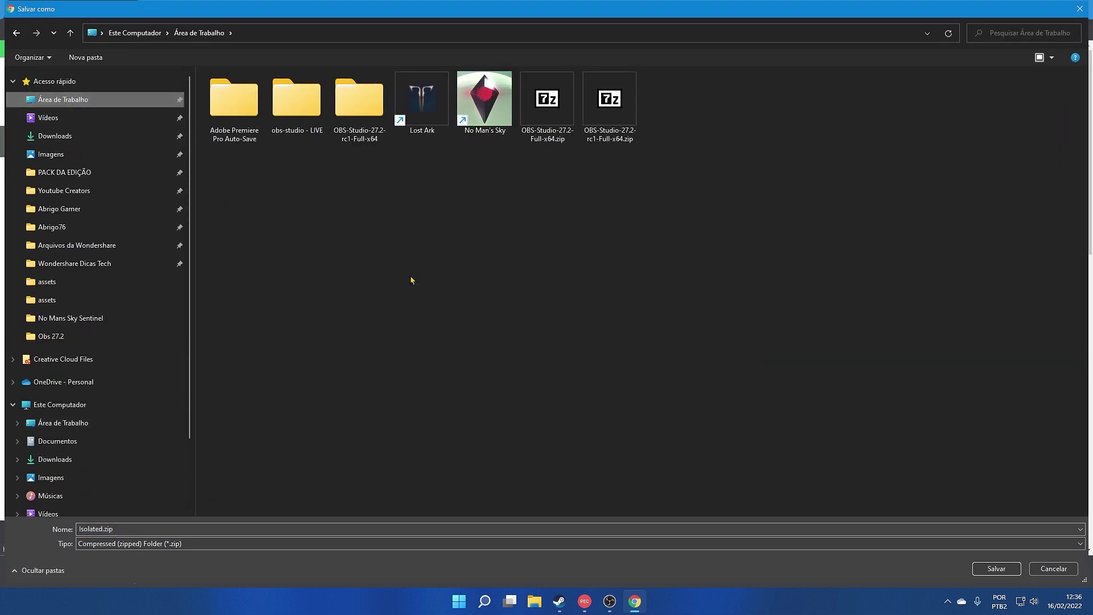
left_click(997, 568)
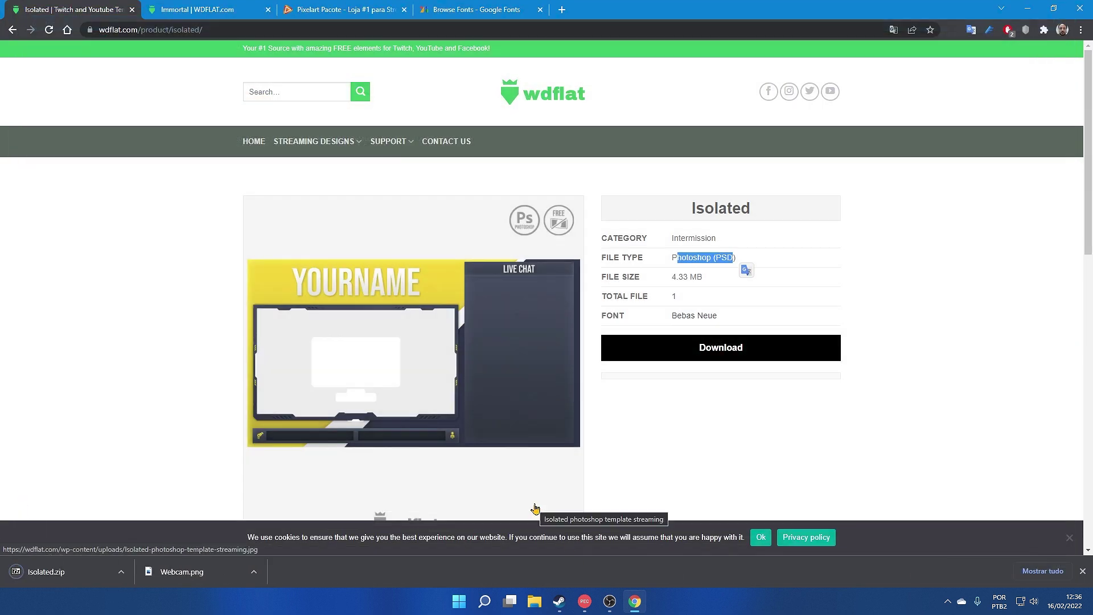
- Open the downloaded Isolated.zip and extract Isolated.psd from its Intermission folder to the desktop
left_click(45, 571)
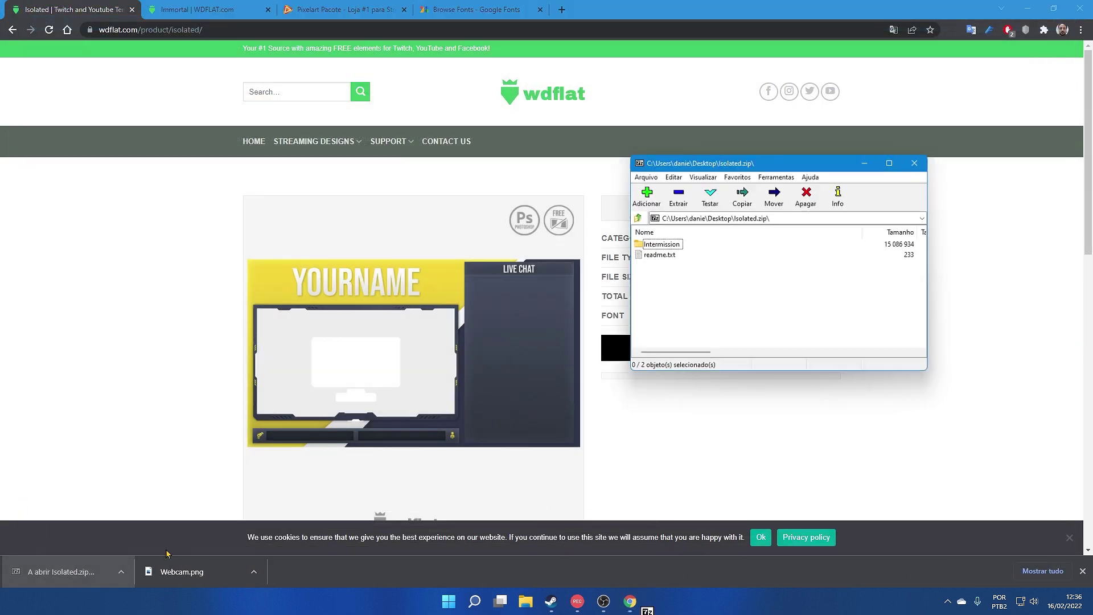
double_click(660, 245)
left_click(657, 245)
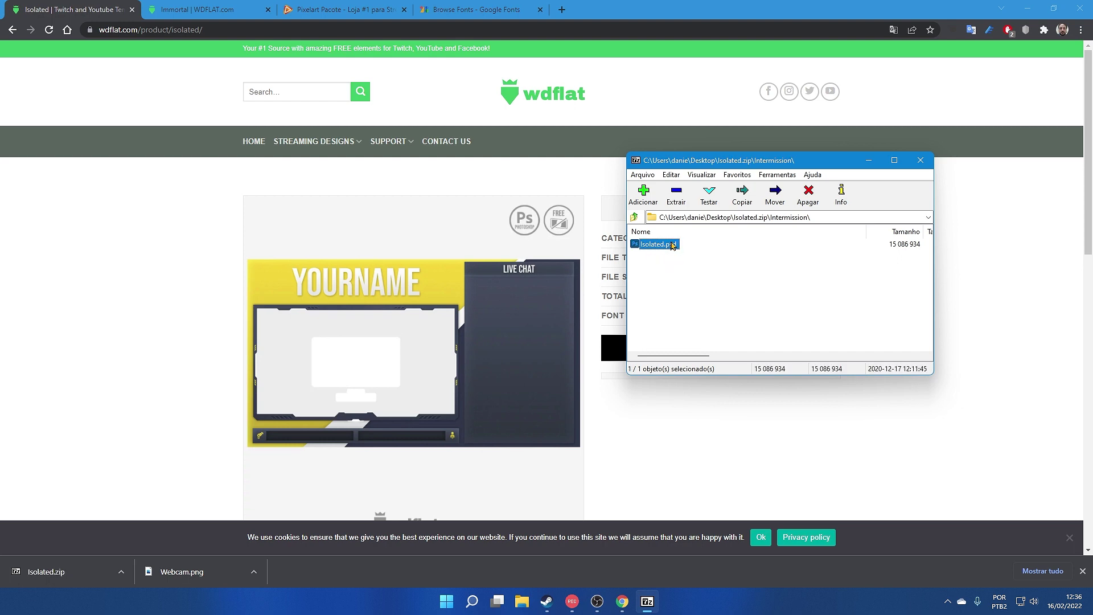
left_click(680, 197)
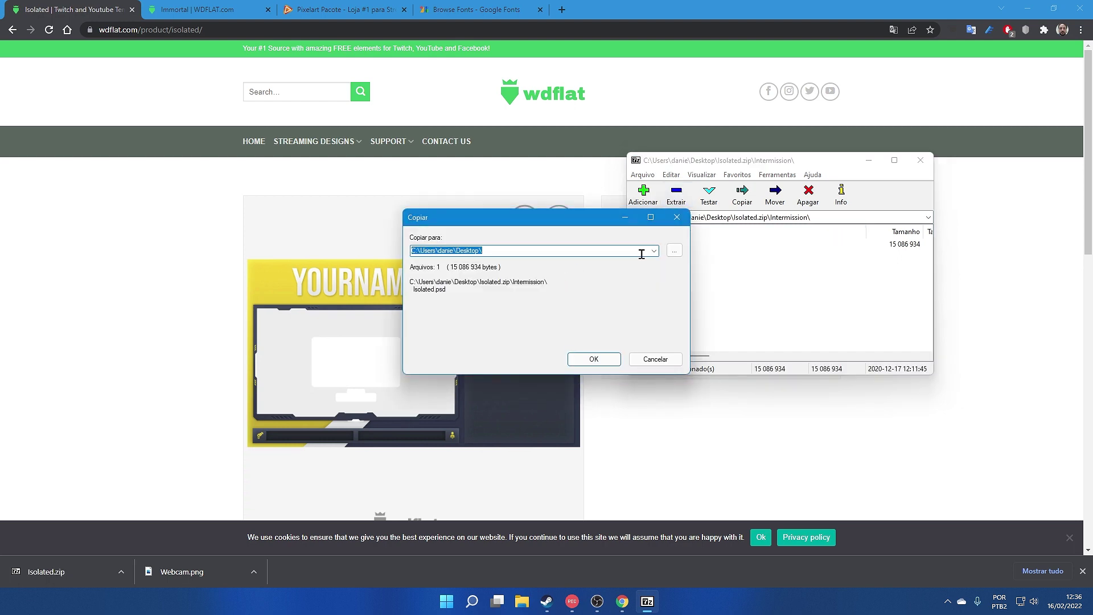
left_click(674, 251)
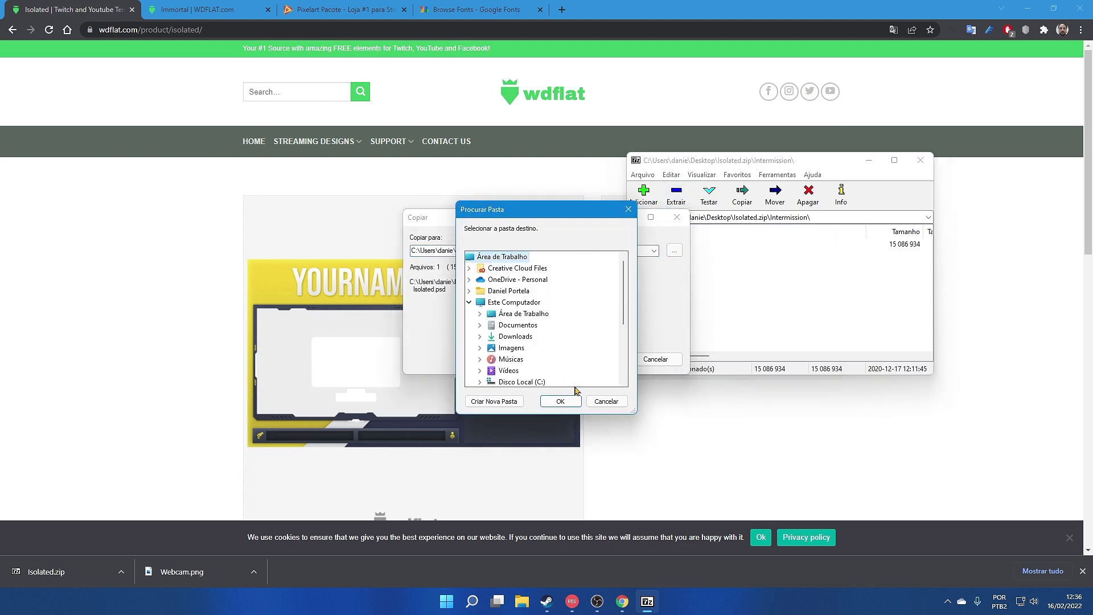
left_click(564, 401)
left_click(592, 360)
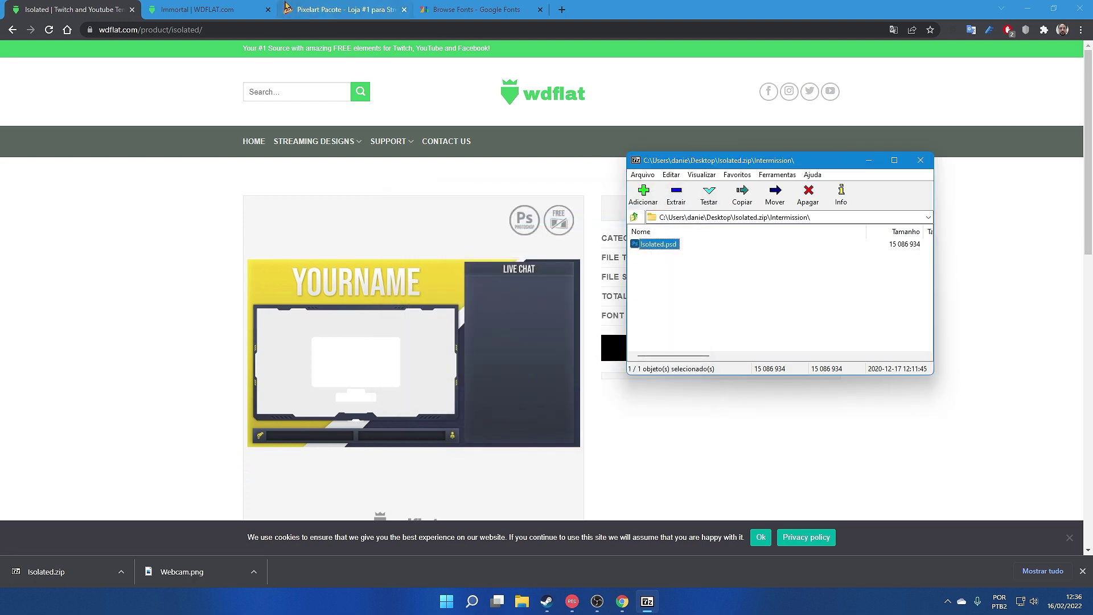
- Open photopea.com in a new browser tab
left_click(496, 9)
left_click(562, 9)
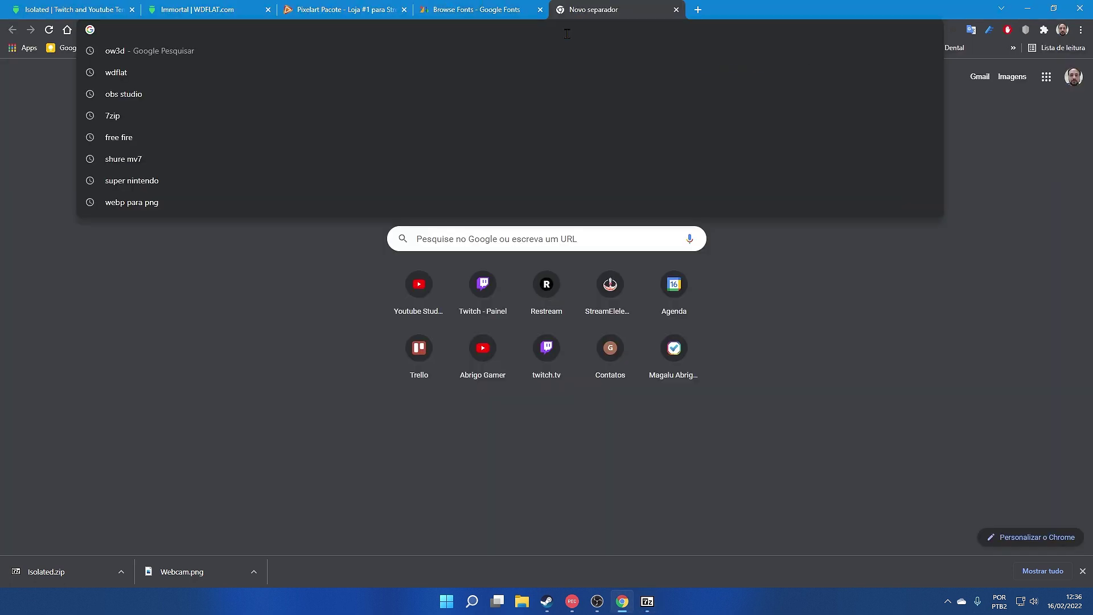
type("photopea.co")
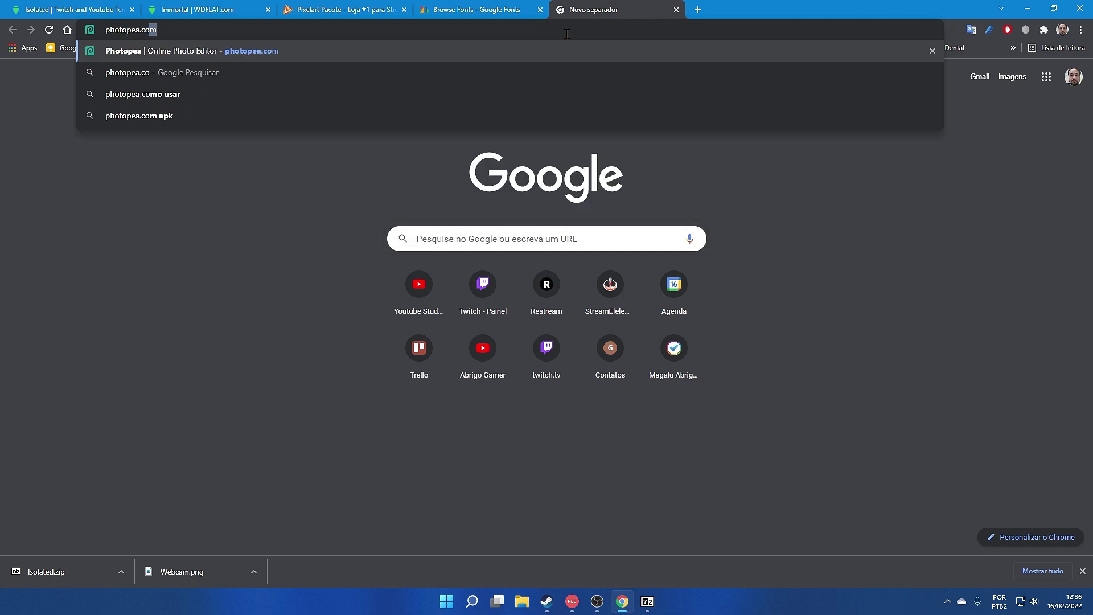
key("Return")
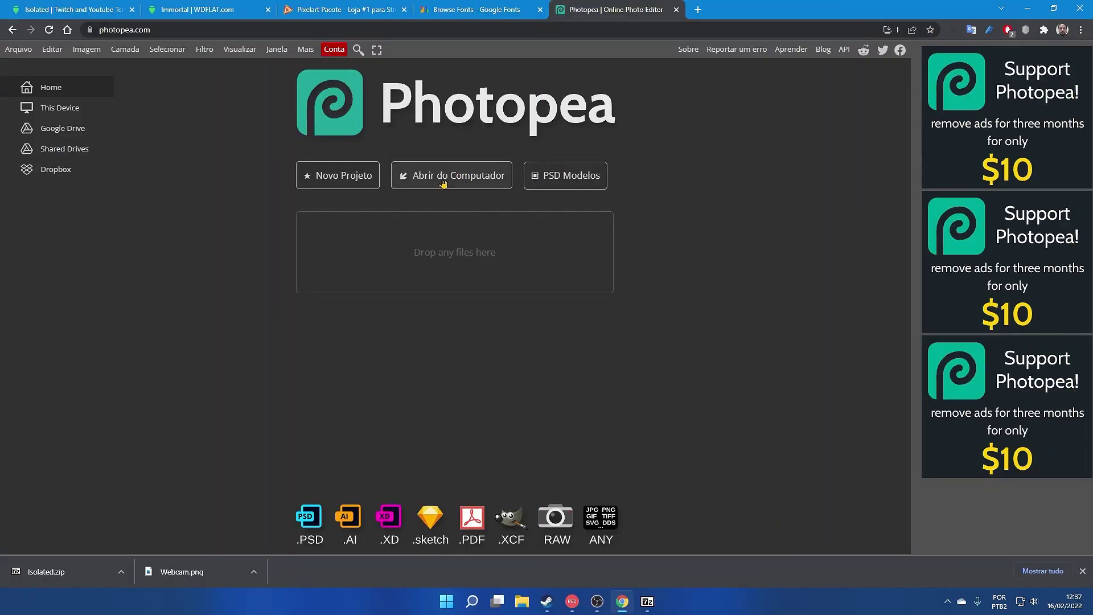
- Open Isolated.psd from the desktop in Photopea
left_click(442, 181)
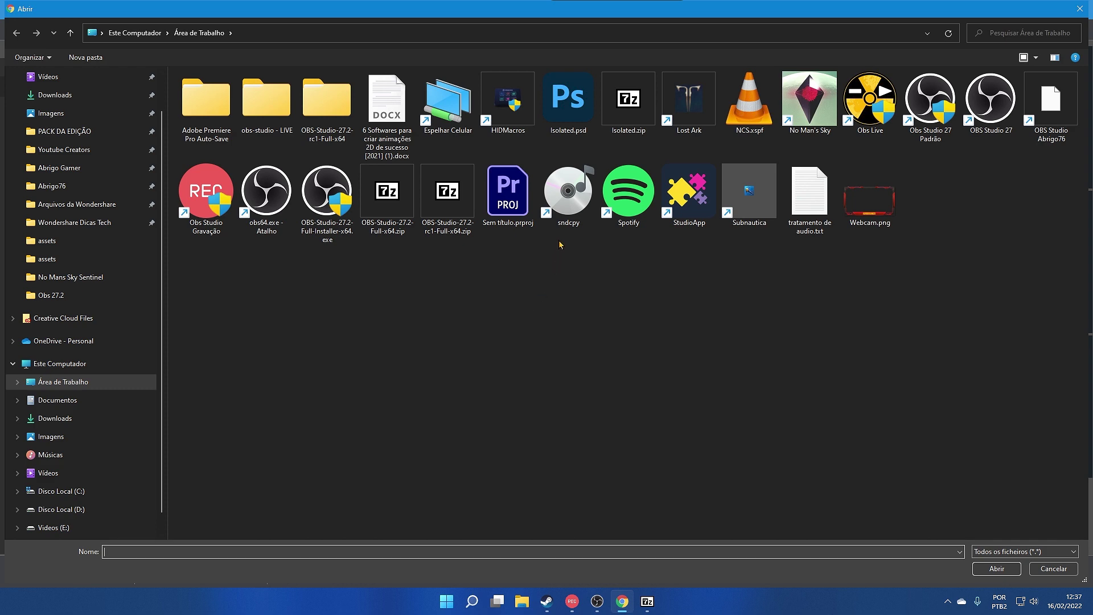
left_click(574, 110)
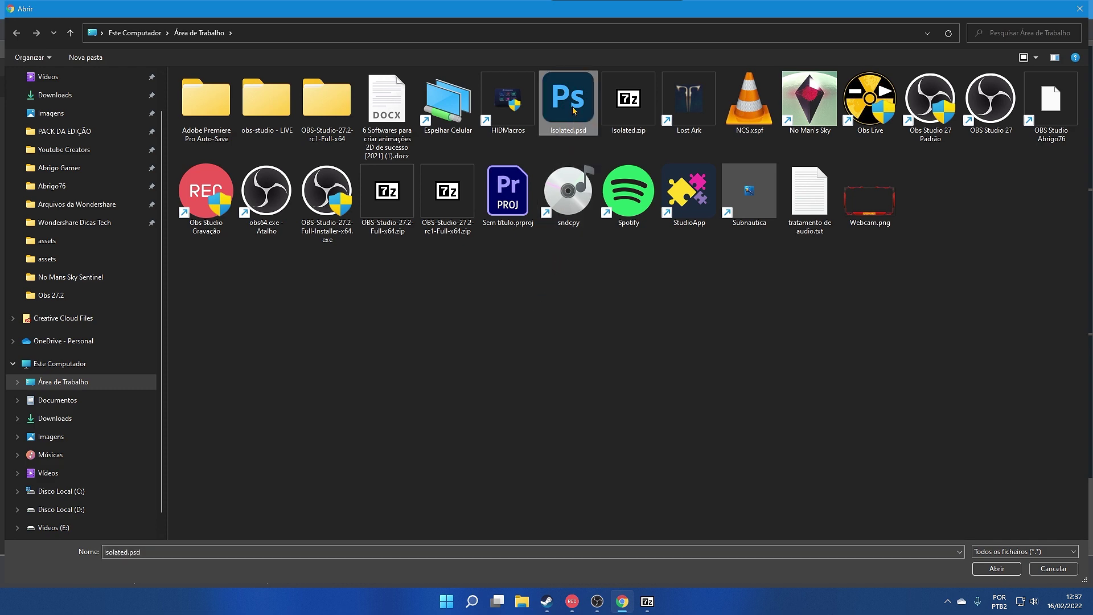
left_click(996, 569)
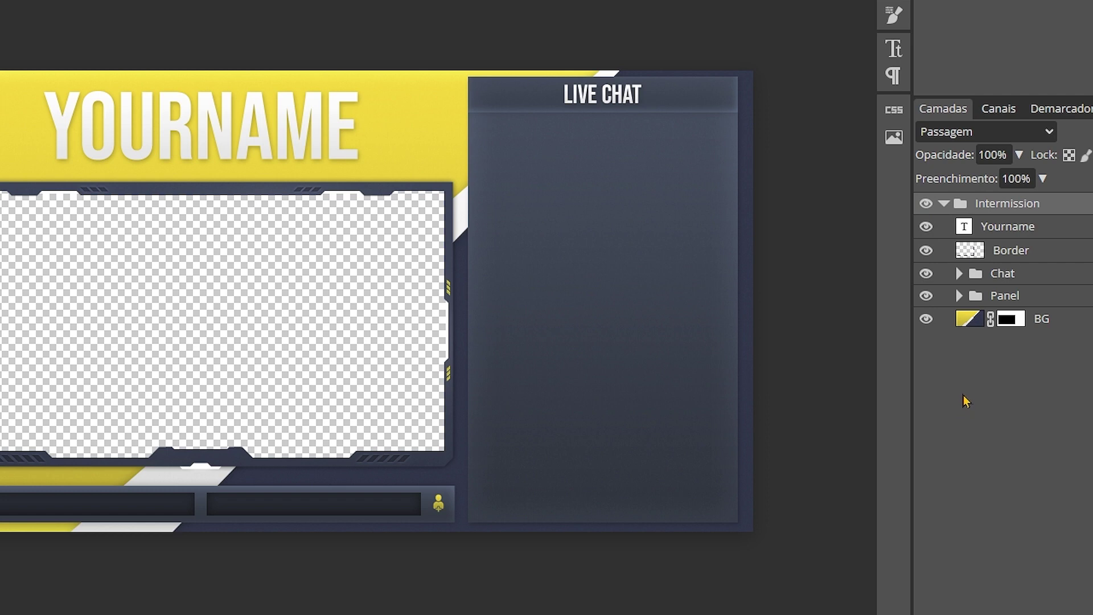
- Hide and show again the Intermission group, the Yourname layer and the Border layer to examine what each contains
left_click(926, 204)
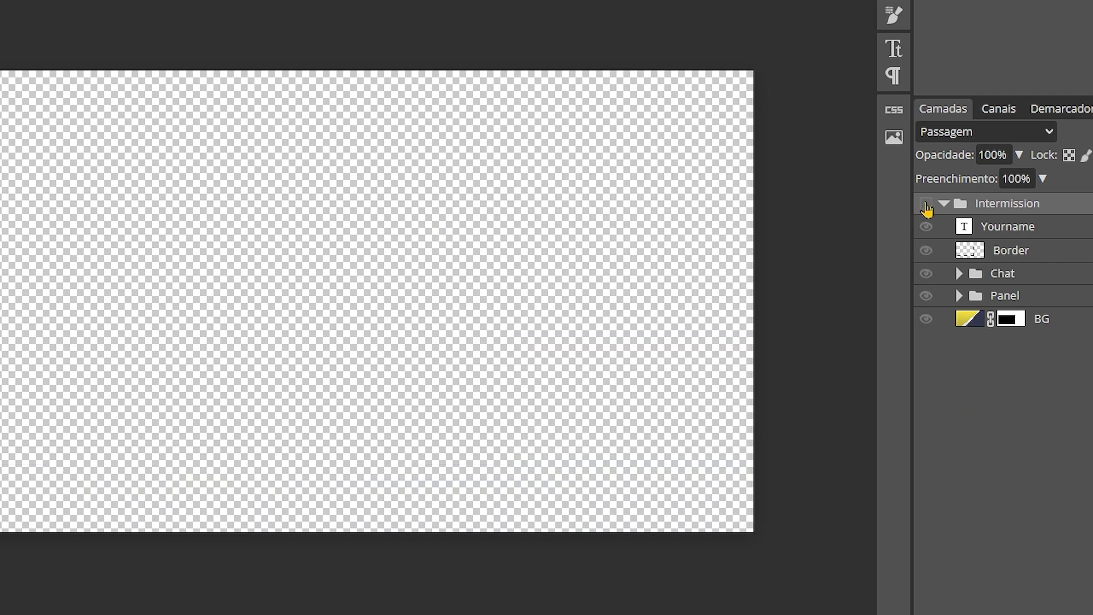
left_click(926, 206)
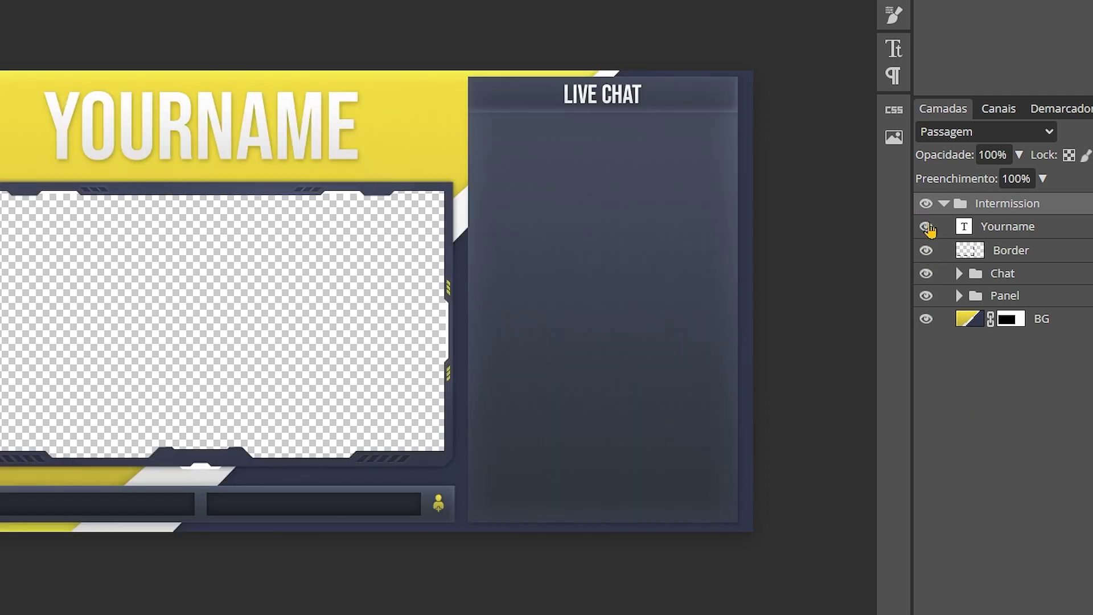
left_click(927, 227)
left_click(928, 230)
left_click(927, 251)
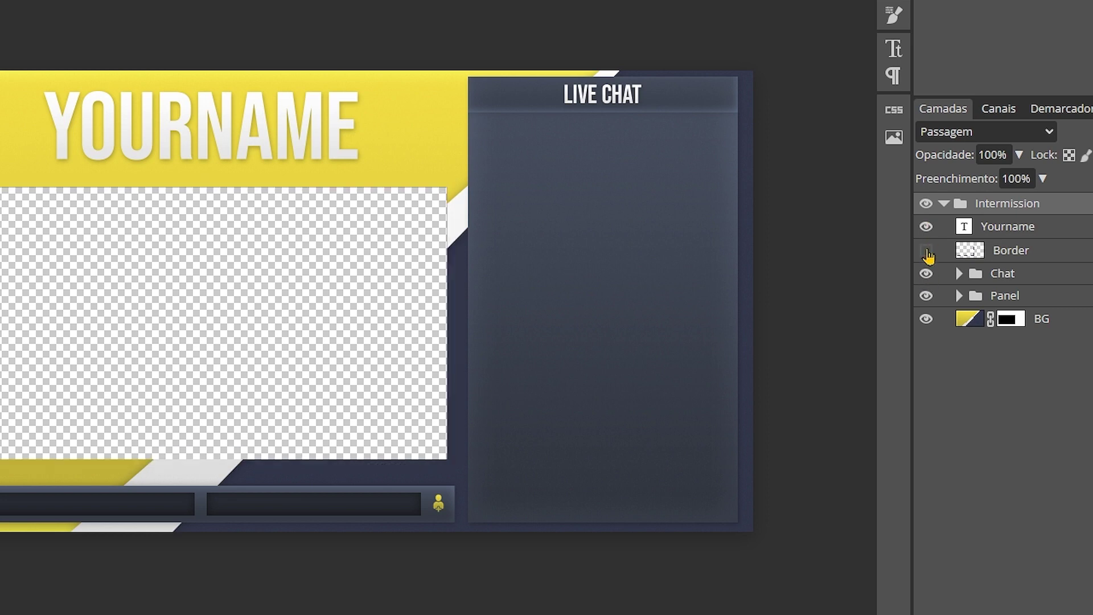
left_click(926, 251)
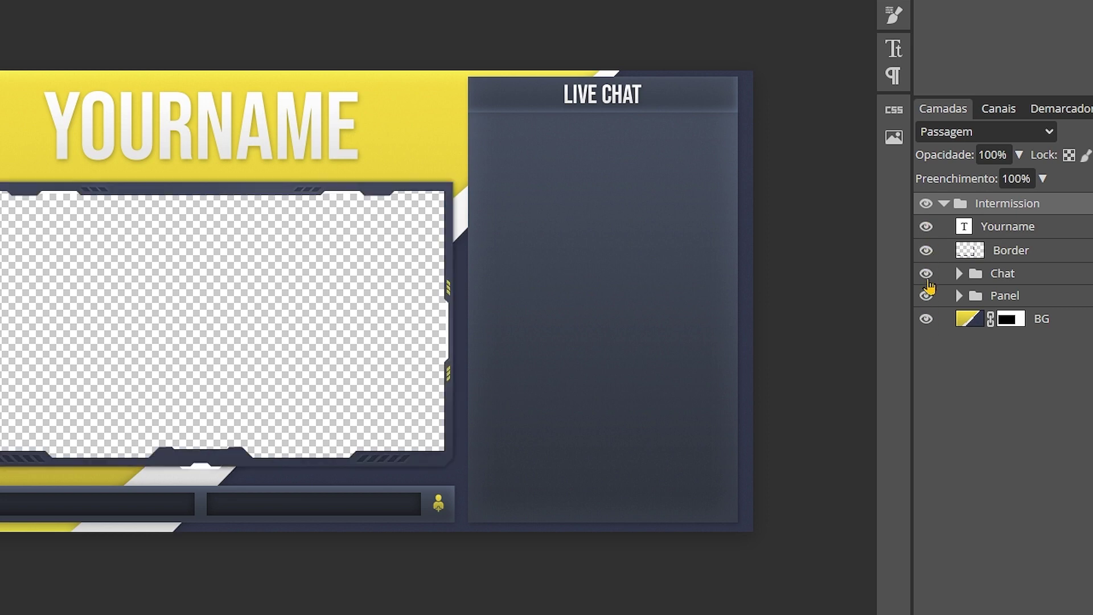
- Toggle the Chat group, the Panel group and the BG layer off and on to examine which parts they hold
left_click(927, 273)
left_click(927, 276)
left_click(927, 276)
left_click(927, 277)
left_click(926, 296)
left_click(927, 296)
left_click(926, 296)
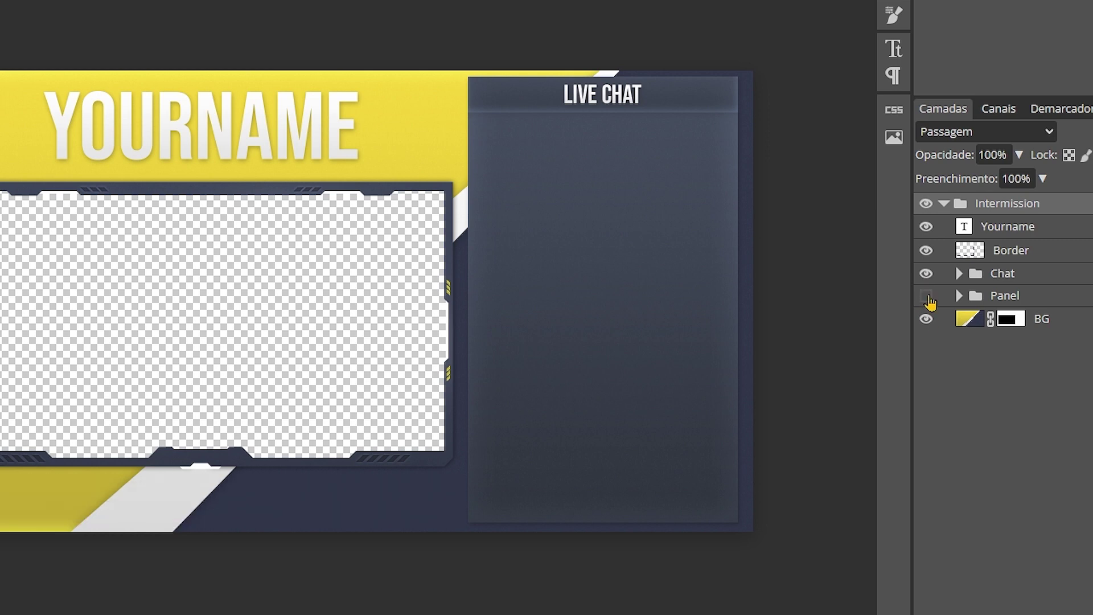
left_click(927, 296)
left_click(928, 318)
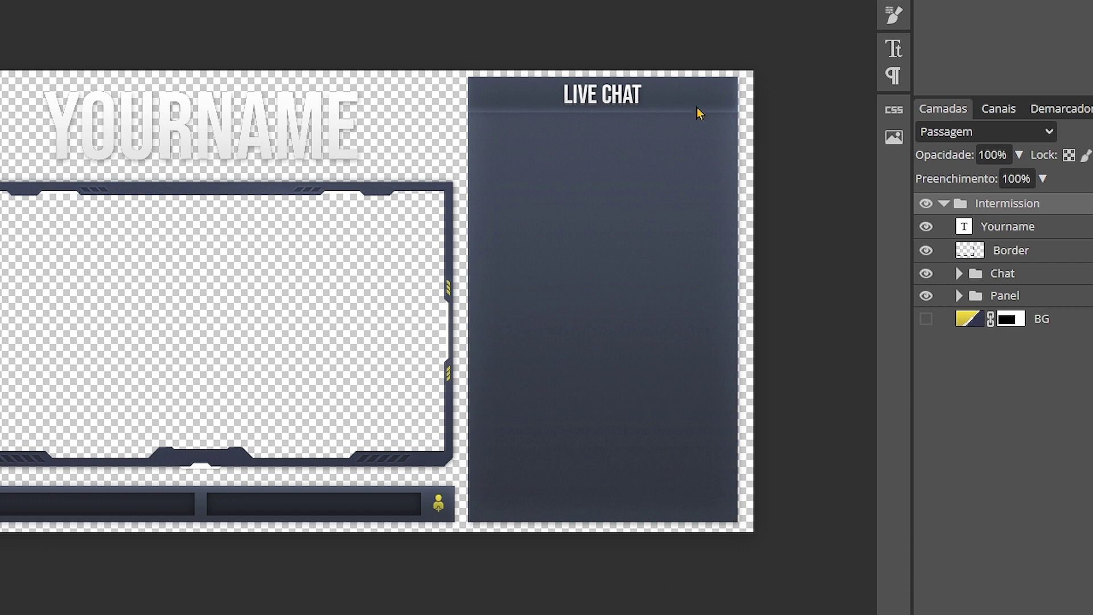
left_click(925, 319)
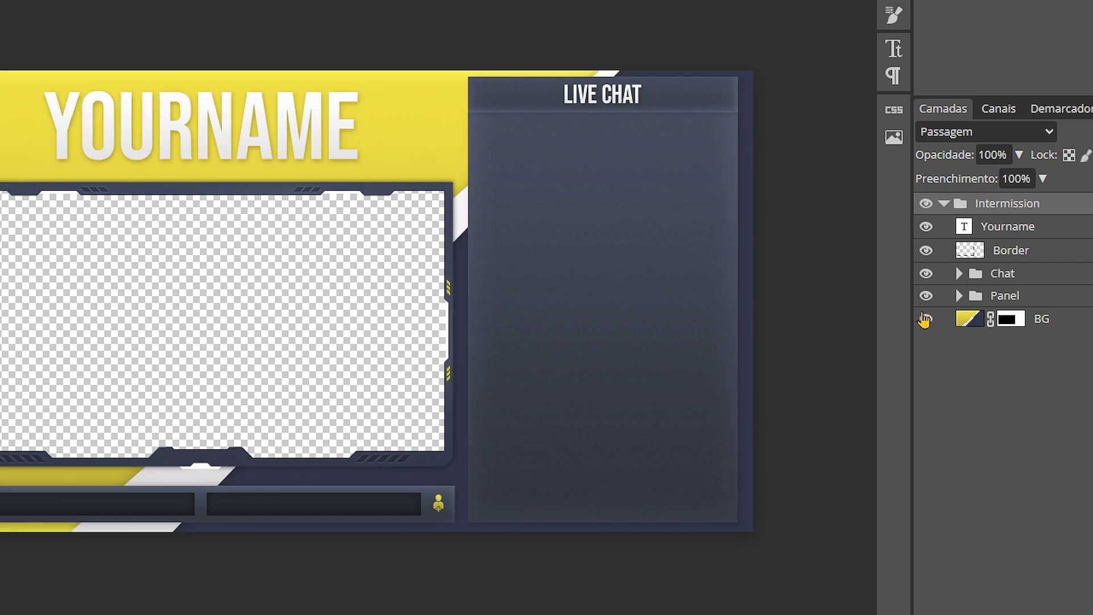
- Replace the YOURNAME title text with ABRIGO GAMER and centre it above the webcam frame
left_click(999, 229)
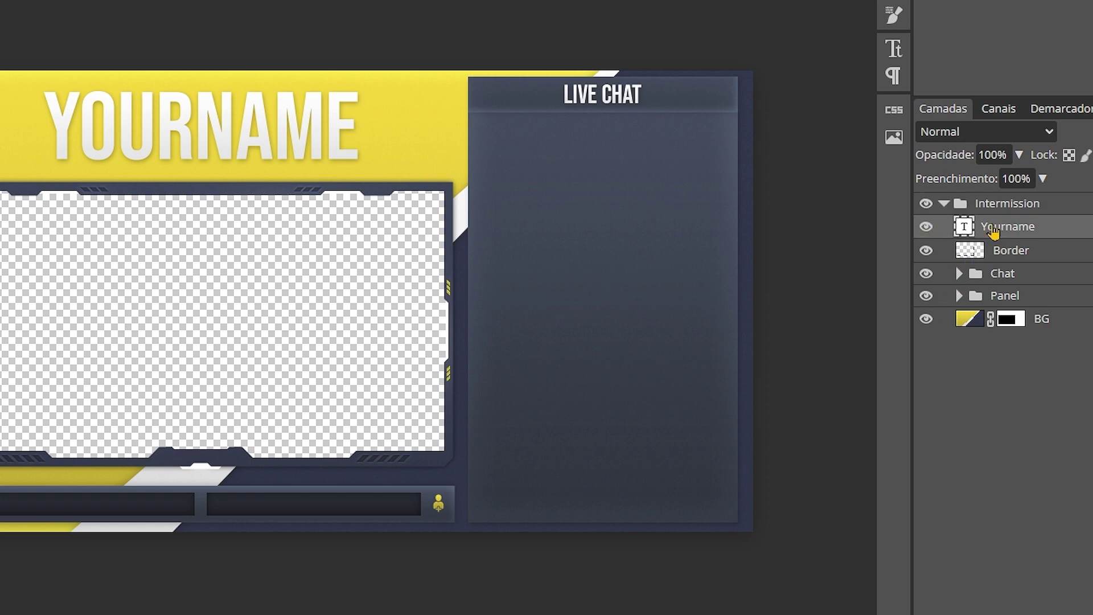
left_click(926, 226)
left_click(926, 226)
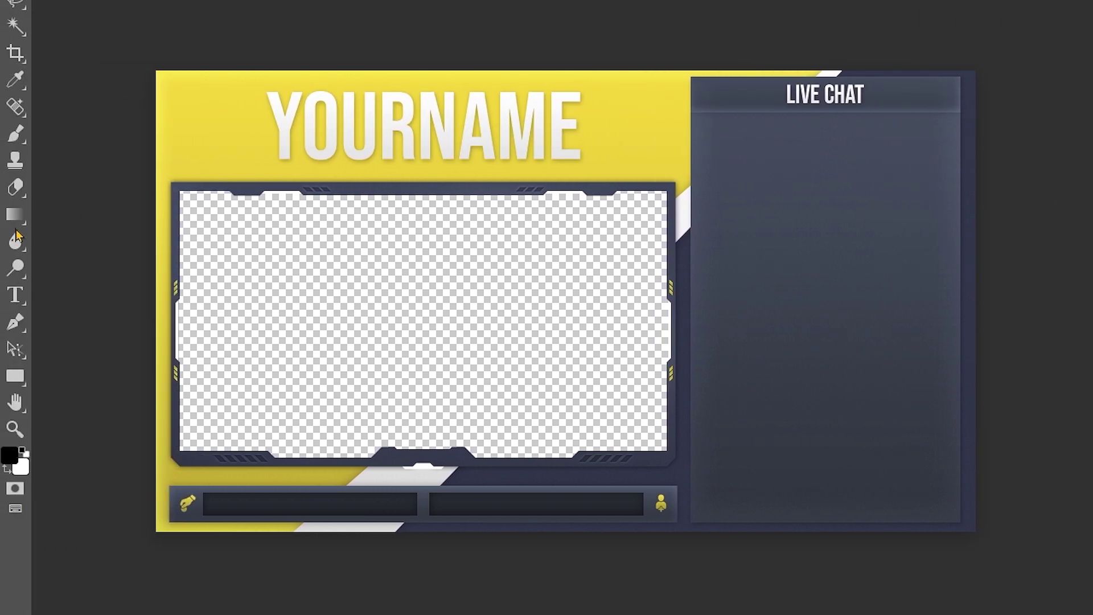
left_click(13, 293)
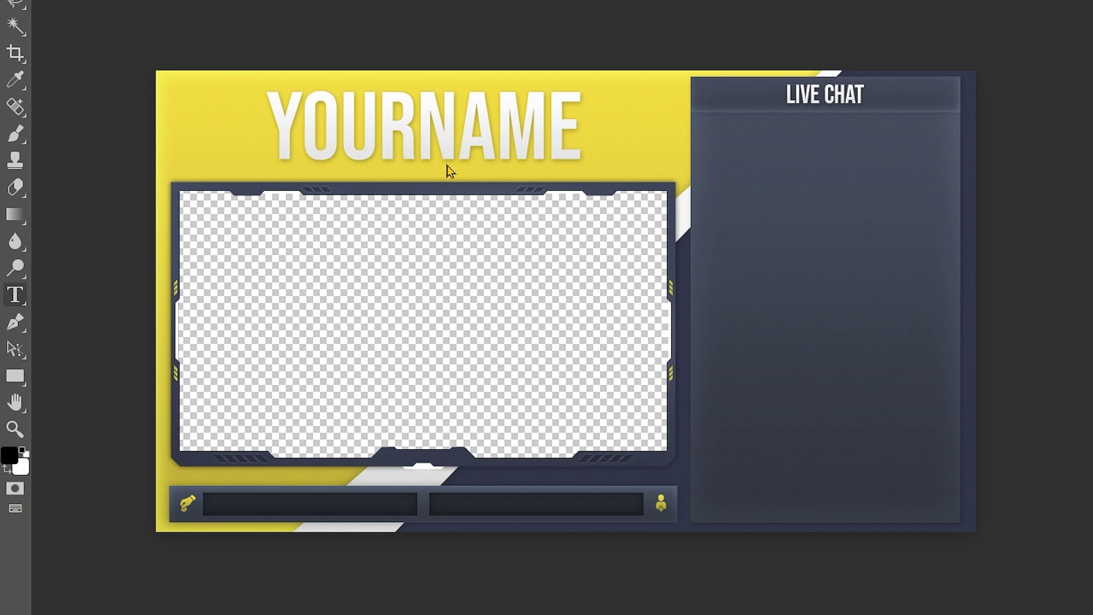
left_click(457, 122)
key("Home")
type("ABRIGO")
double_click(672, 98)
type("GAMER")
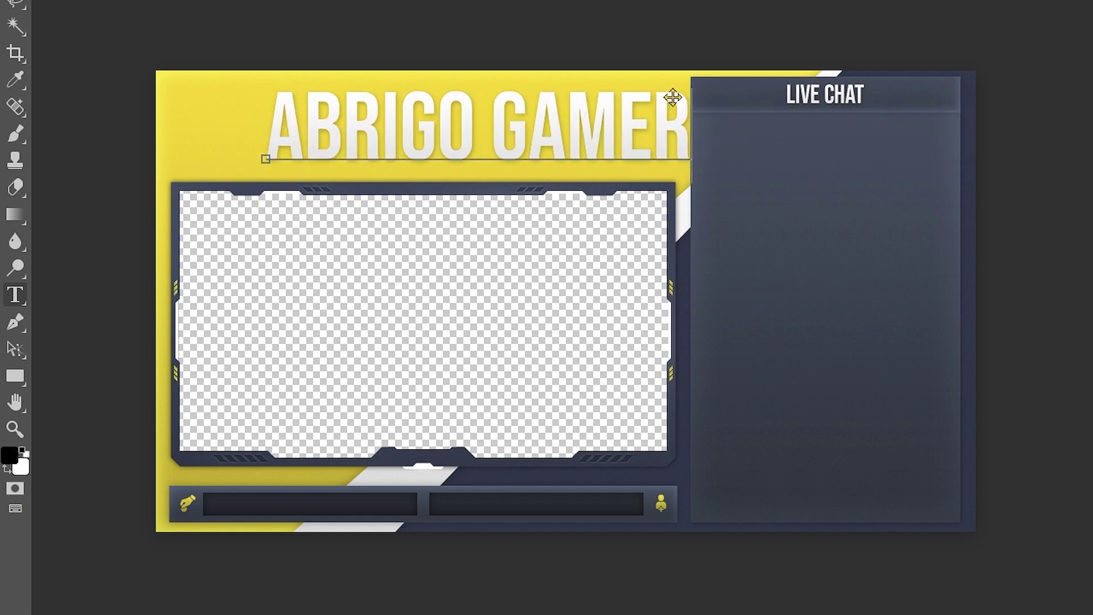
key("ctrl+Return")
key("v")
left_click_drag(493, 147, 432, 151)
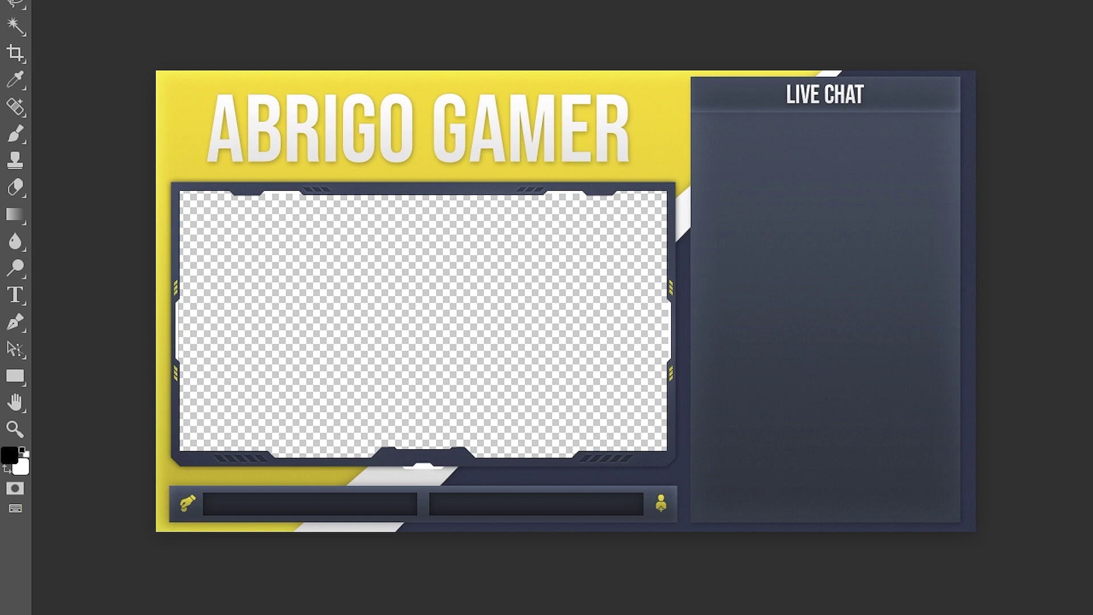
- Try to change the fill color of the whole ABRIGO GAMER title text
double_click(409, 150)
left_click(283, 126)
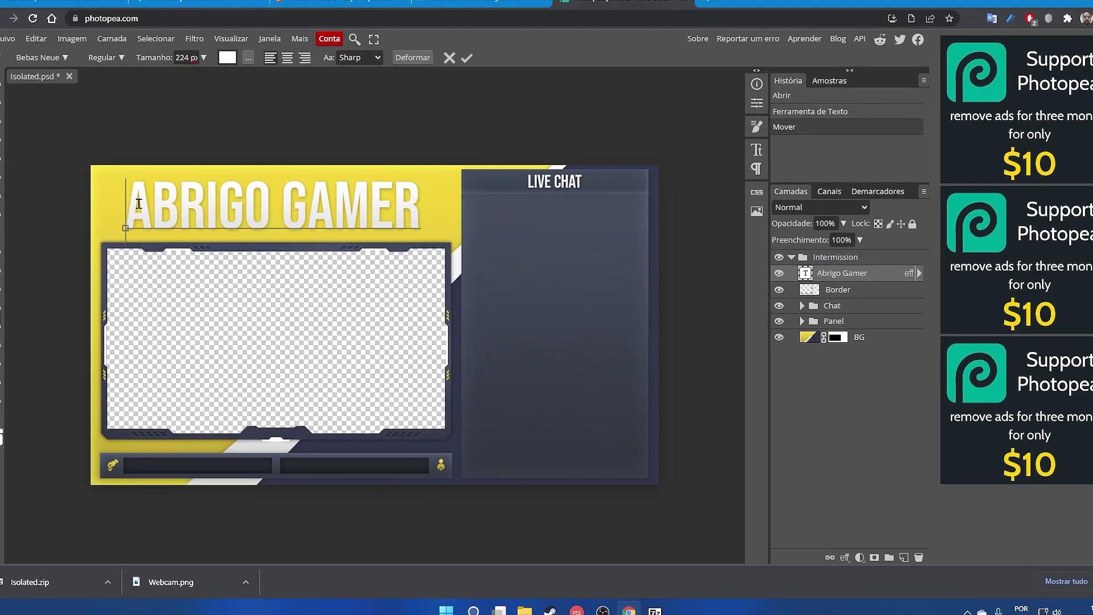
key("ctrl+a")
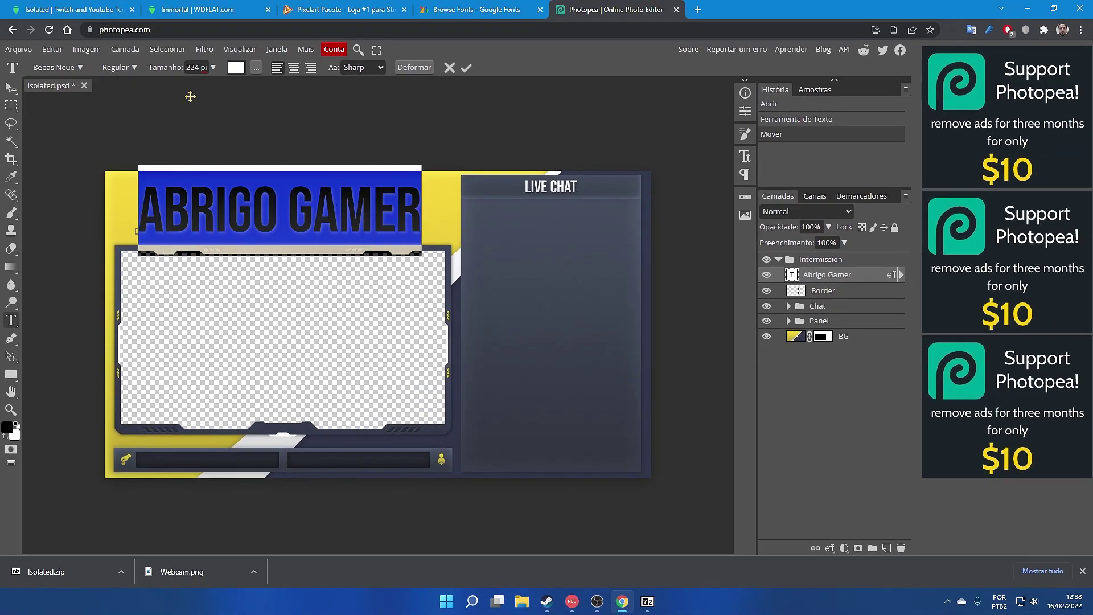
left_click(236, 67)
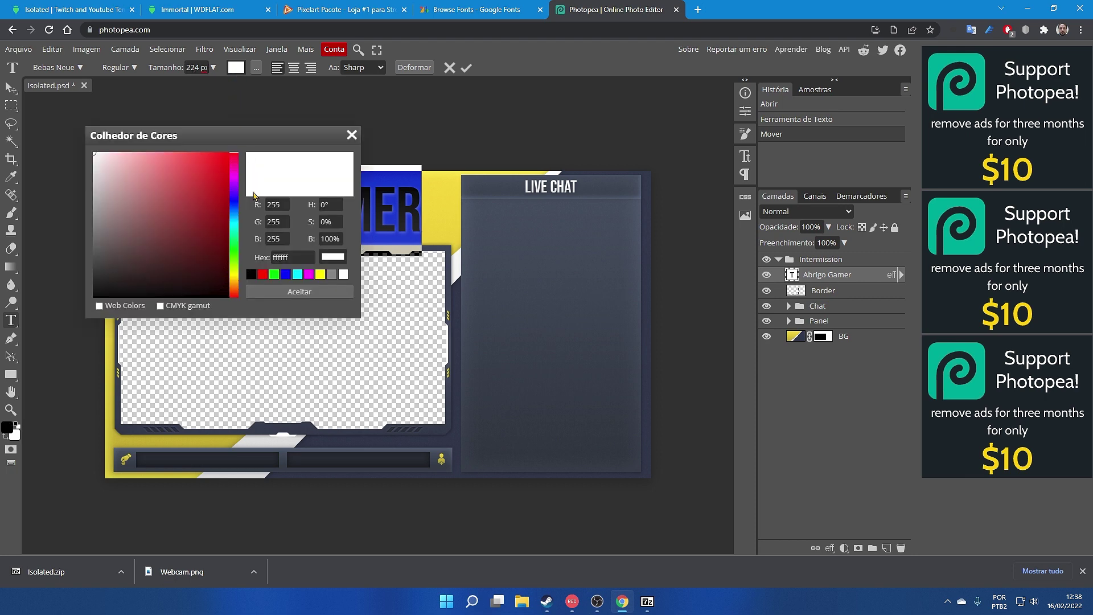
left_click(226, 155)
left_click(508, 128)
key("Escape")
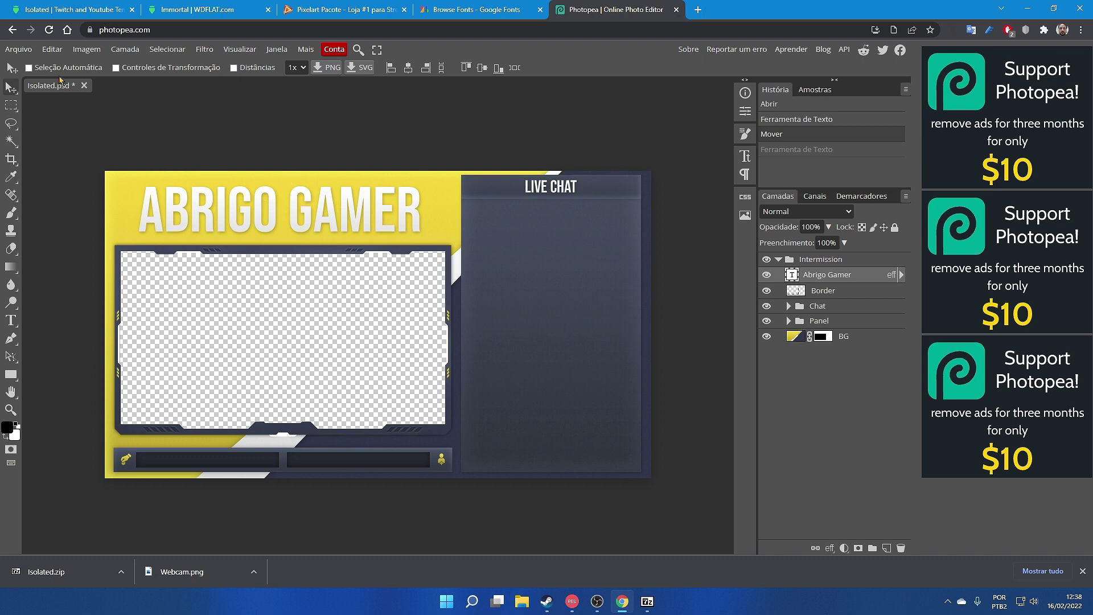
- Open LOGO Abrigo Gamer V2.4.png from the Imagens AG folder and copy the logo into the Isolated.psd document
left_click(18, 48)
left_click(40, 83)
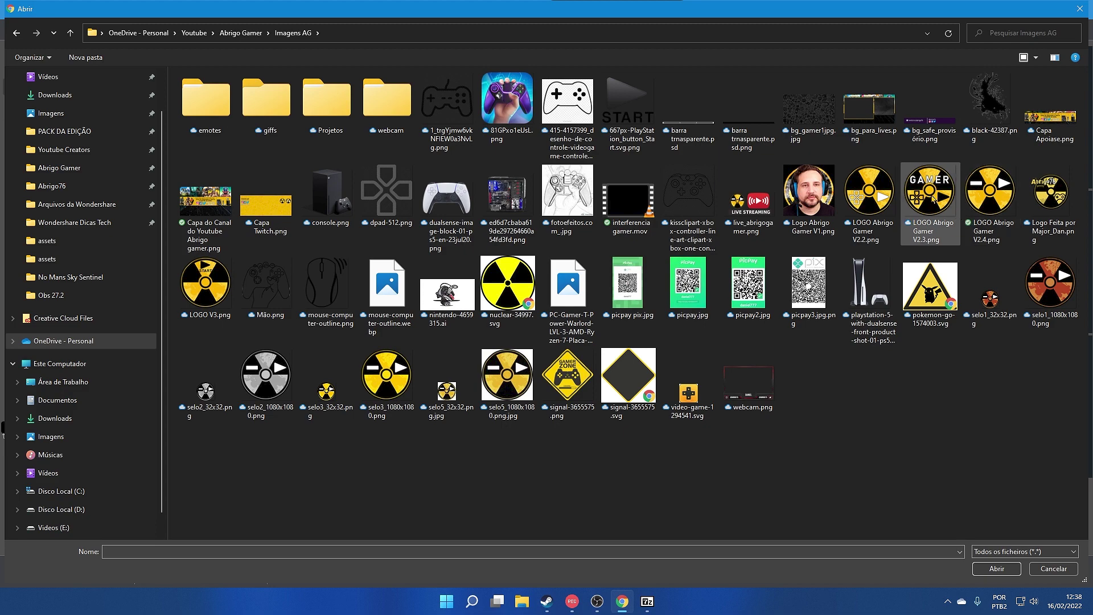
double_click(988, 196)
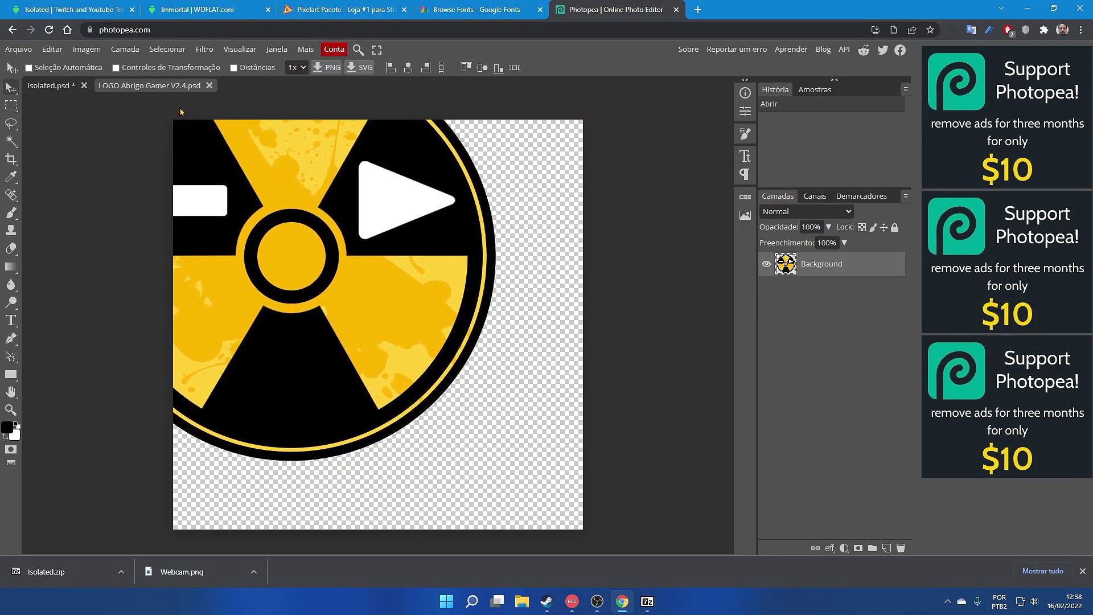
left_click_drag(181, 112, 337, 229)
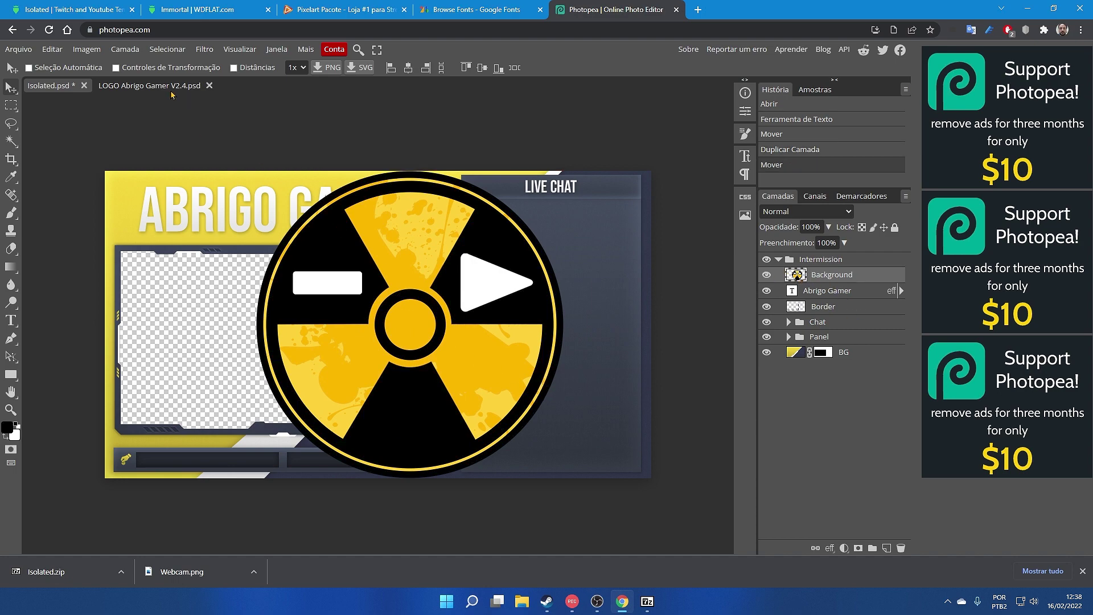
left_click_drag(447, 280, 416, 277)
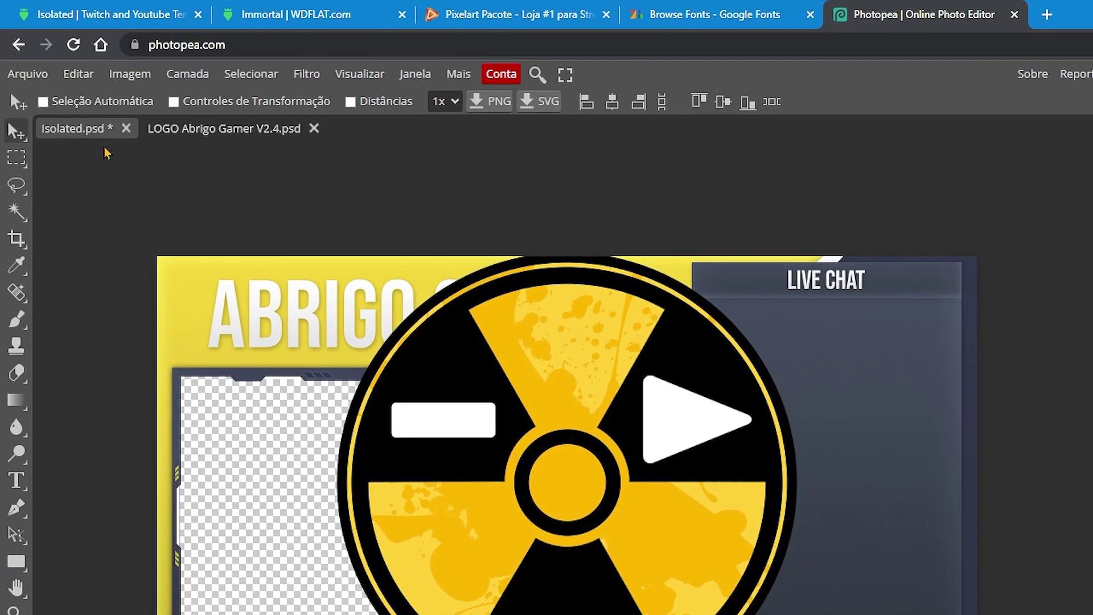
- With auto-selection and transform controls enabled, scale the logo down and place it at the start of the yellow title banner
left_click(112, 96)
left_click(258, 107)
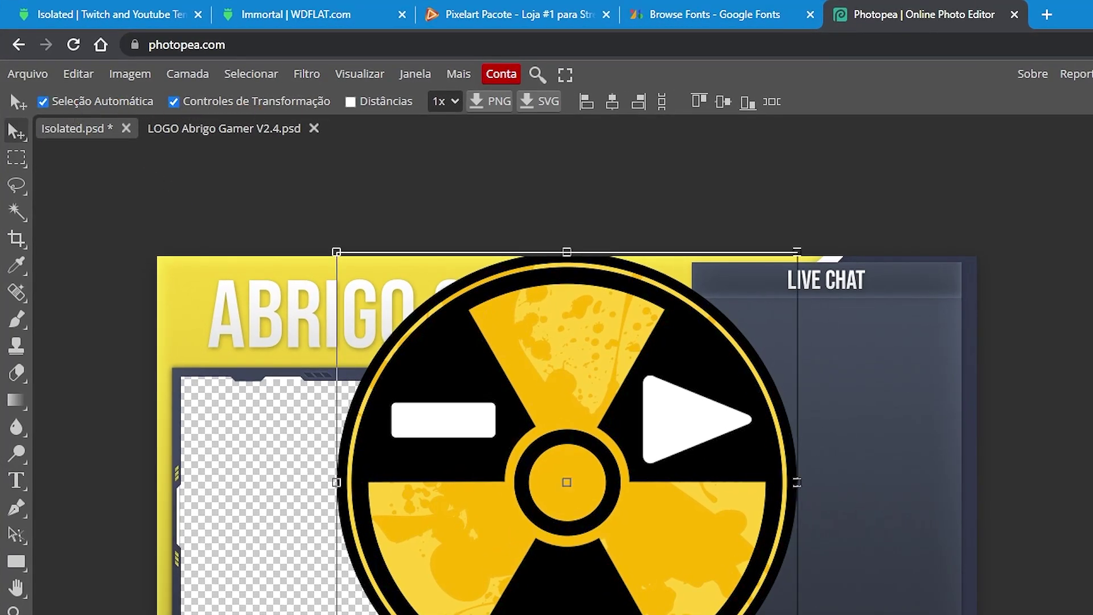
mouse_move(635, 570)
left_mouse_down()
mouse_move(683, 568)
mouse_move(665, 594)
mouse_move(647, 566)
left_mouse_up()
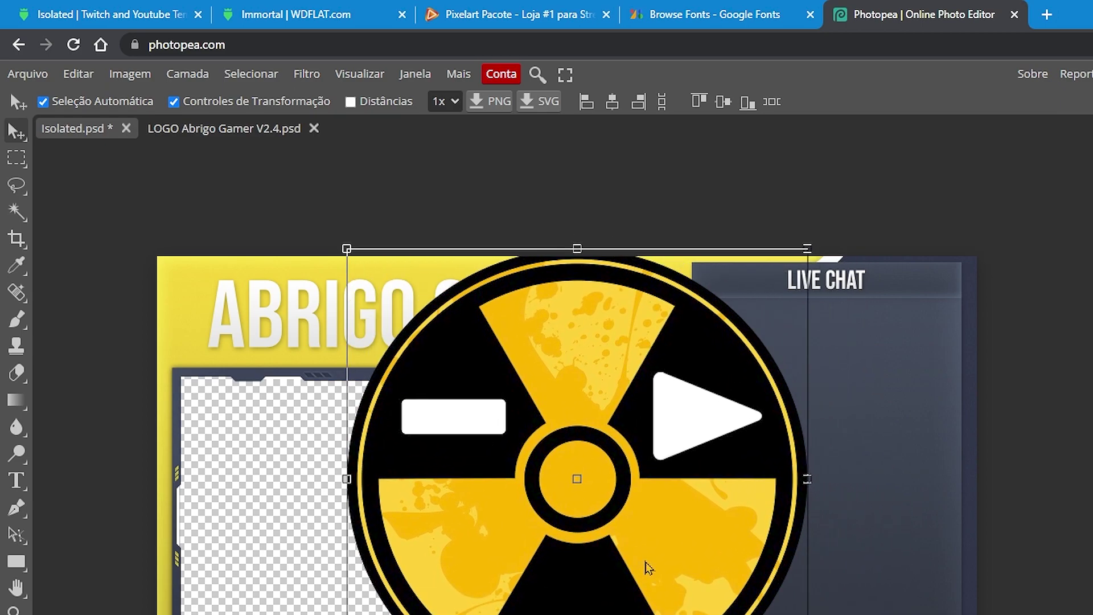
left_click_drag(341, 246, 528, 545)
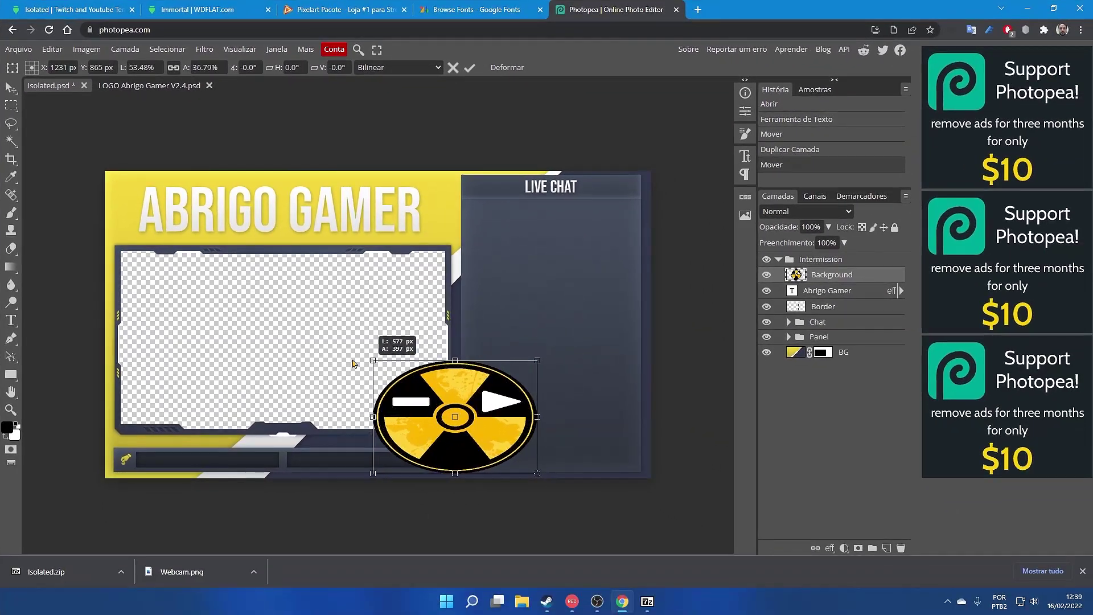
left_click_drag(352, 363, 487, 424)
left_click_drag(507, 447, 233, 211)
- Move the ABRIGO GAMER title beside the logo and scale it down slightly to fit before the chat panel
left_click(192, 213)
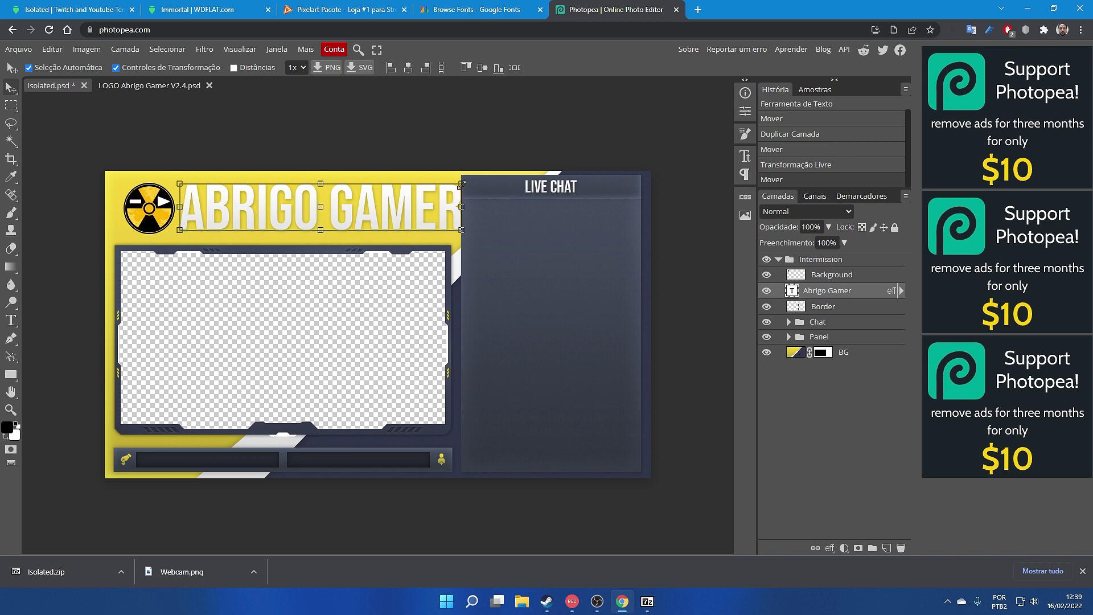
left_click_drag(461, 183, 438, 189)
key("Return")
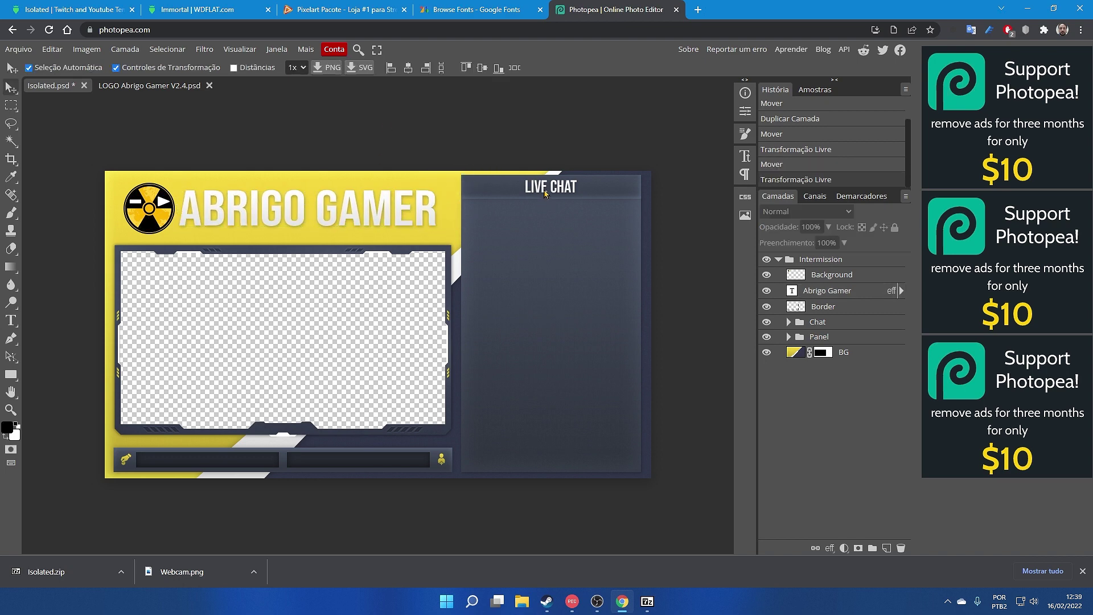
left_click(545, 194)
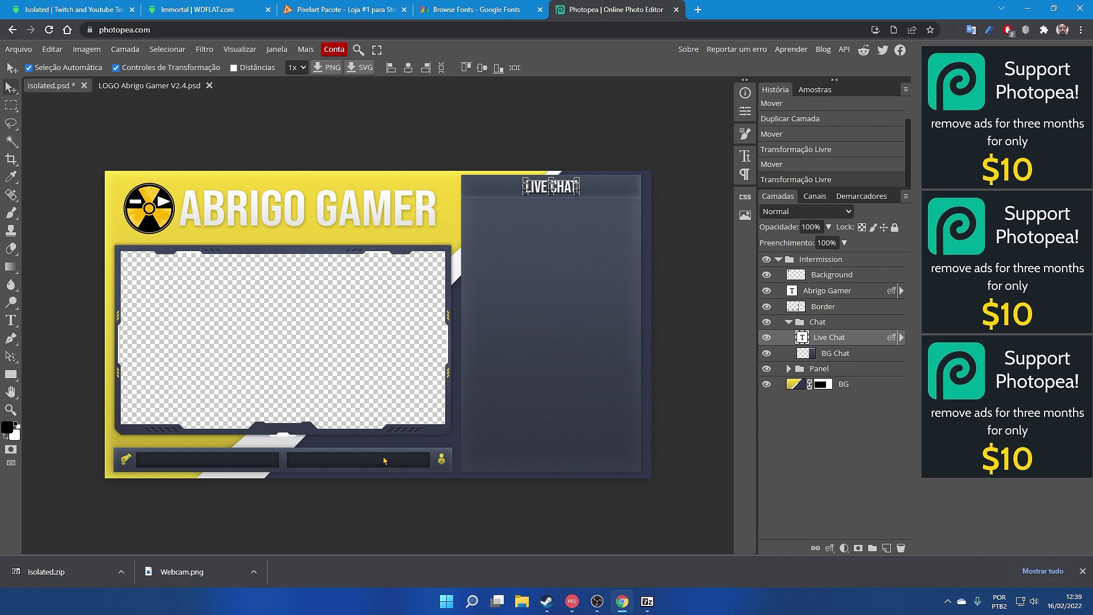
left_click(689, 359)
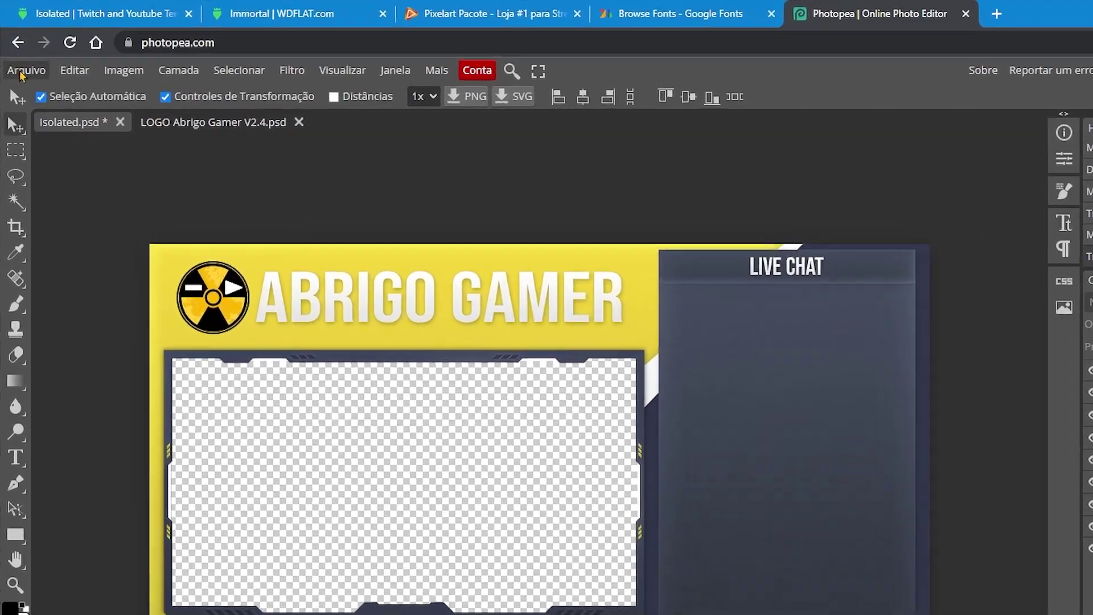
- Export the design as a 1920 × 1080 PNG at 100% quality and save it to Área de Trabalho as chat.png
left_click(17, 50)
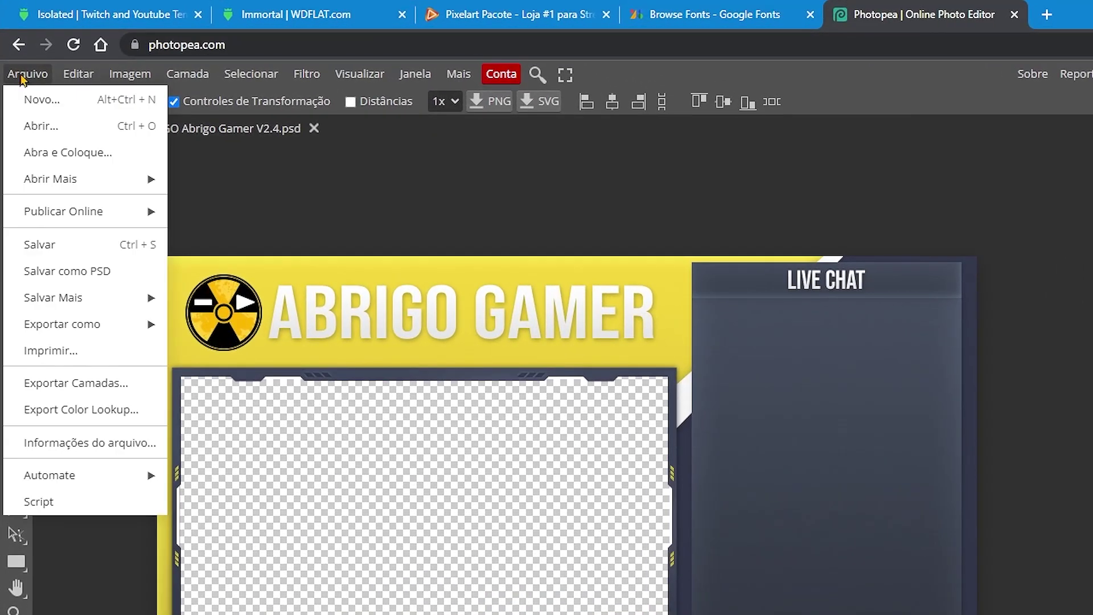
mouse_move(86, 332)
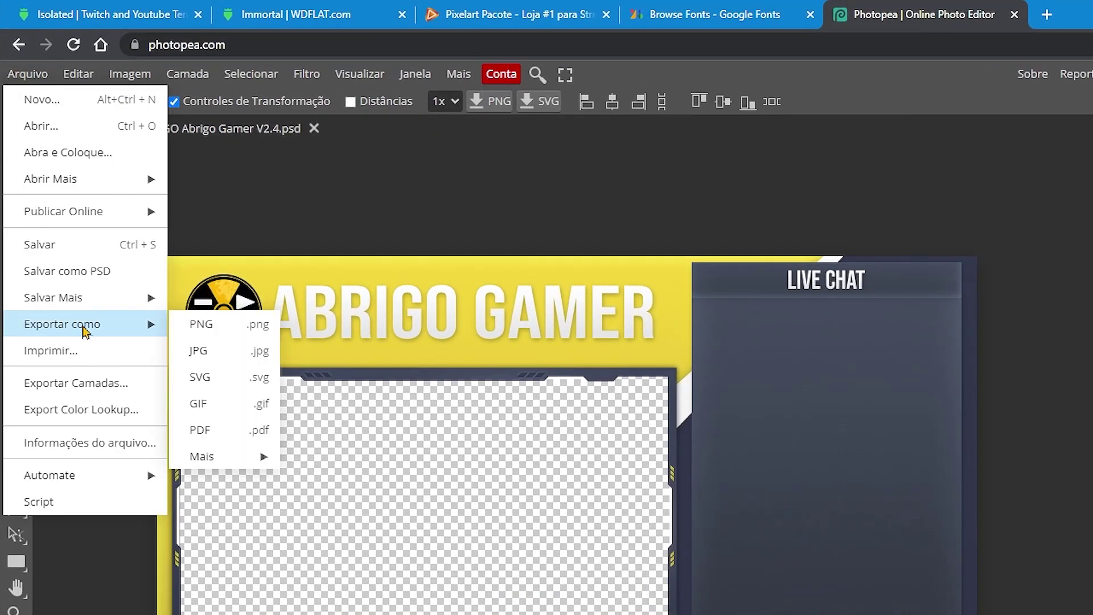
left_click(235, 328)
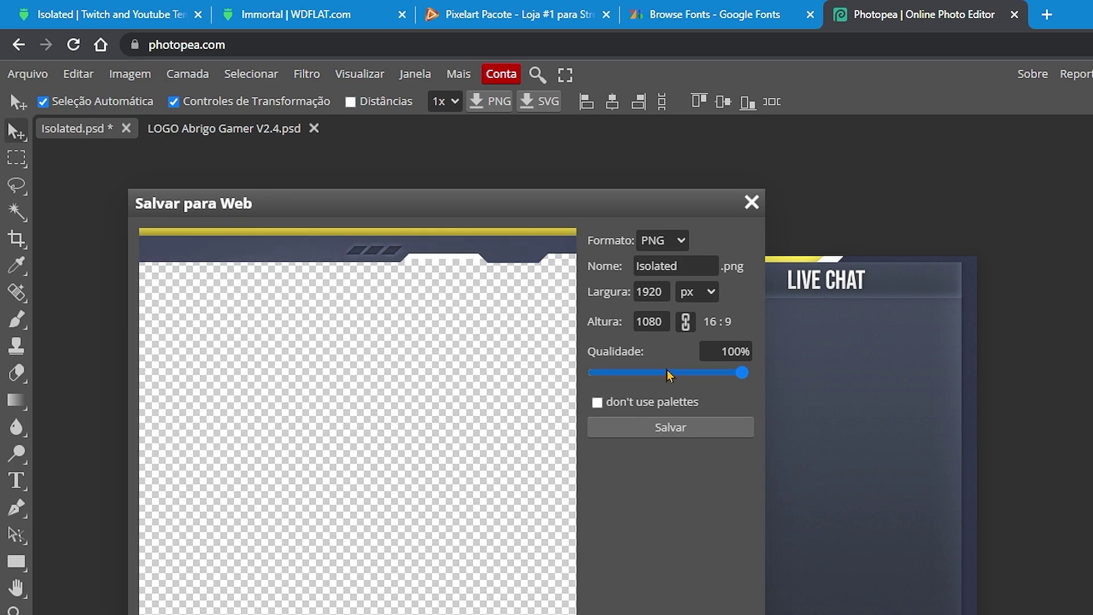
scroll(349, 405, "up", 3)
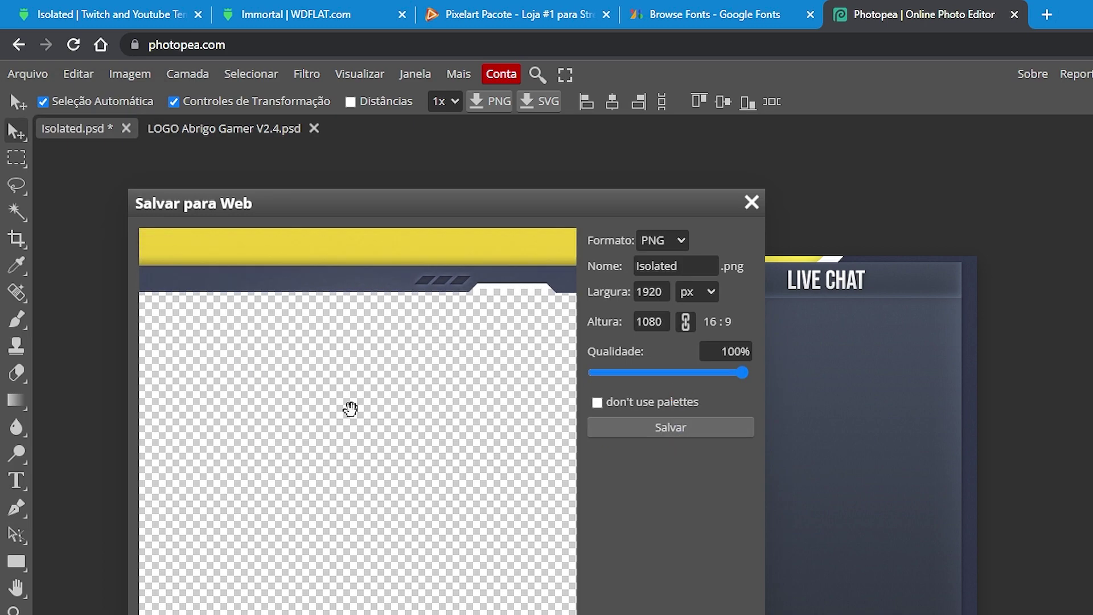
left_click(675, 433)
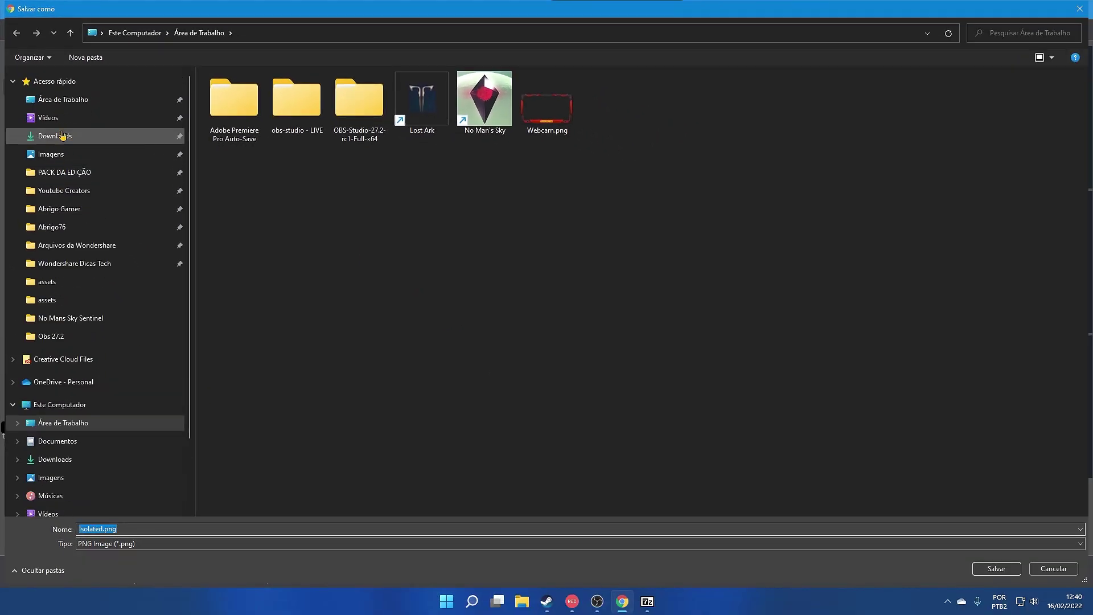
left_click(63, 99)
left_click(106, 527)
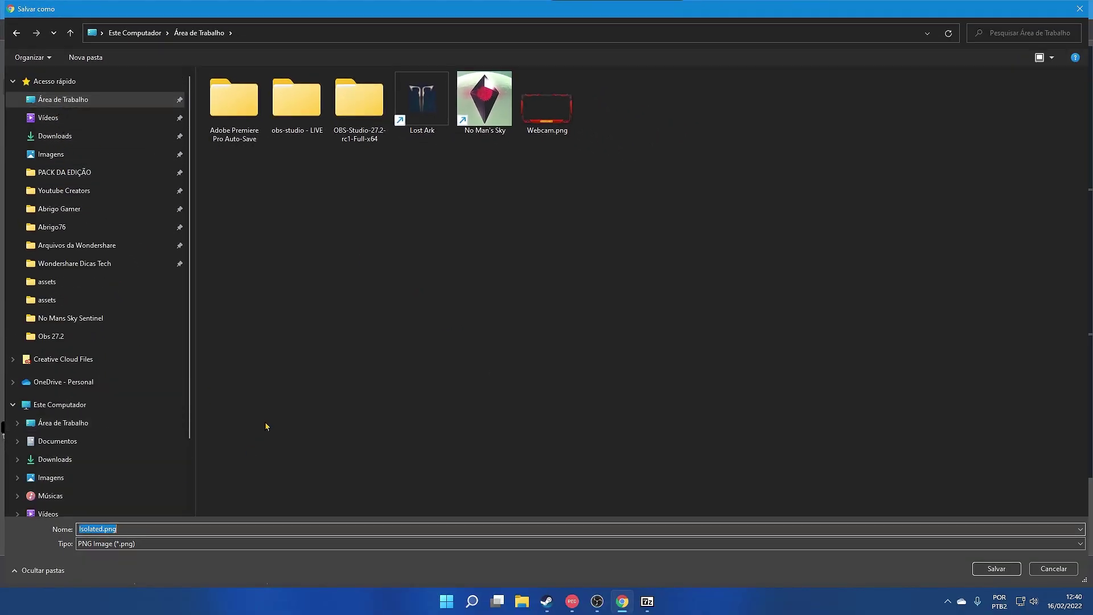
key("Home")
type("chat")
key("Return")
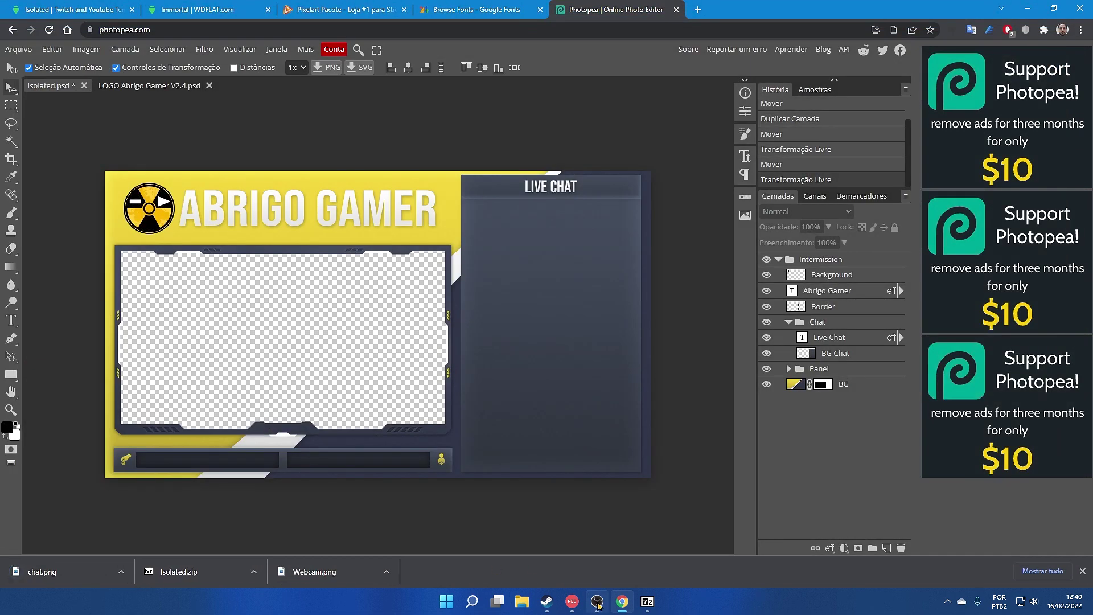
- Switch to OBS Studio
left_click(597, 601)
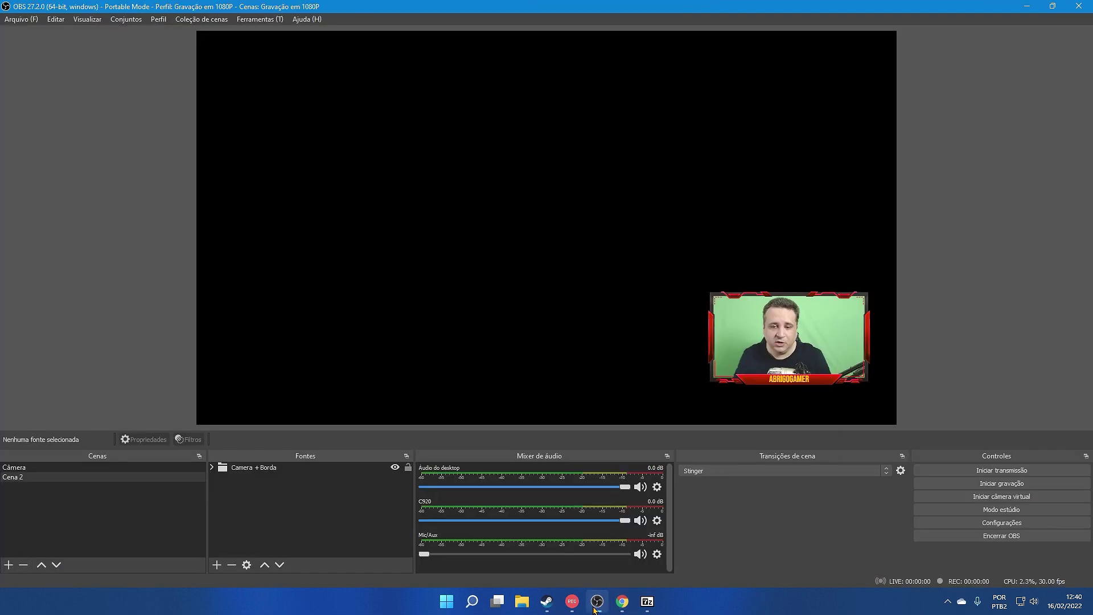
- Create a new scene with the default name and add the C920 video capture device to it
right_click(10, 503)
left_click(35, 509)
key("Return")
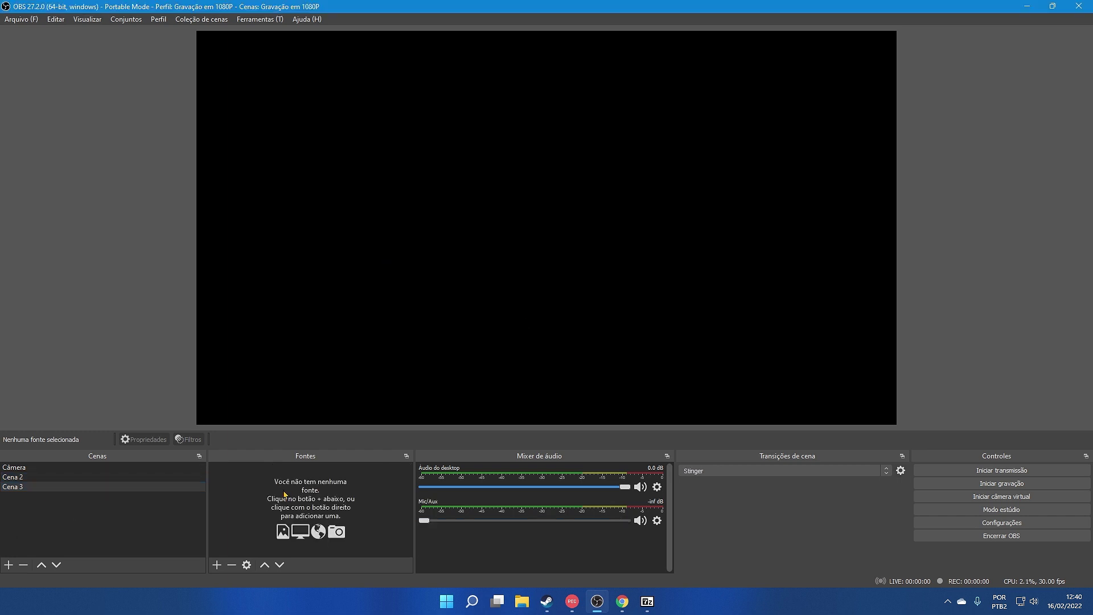
right_click(282, 489)
mouse_move(375, 497)
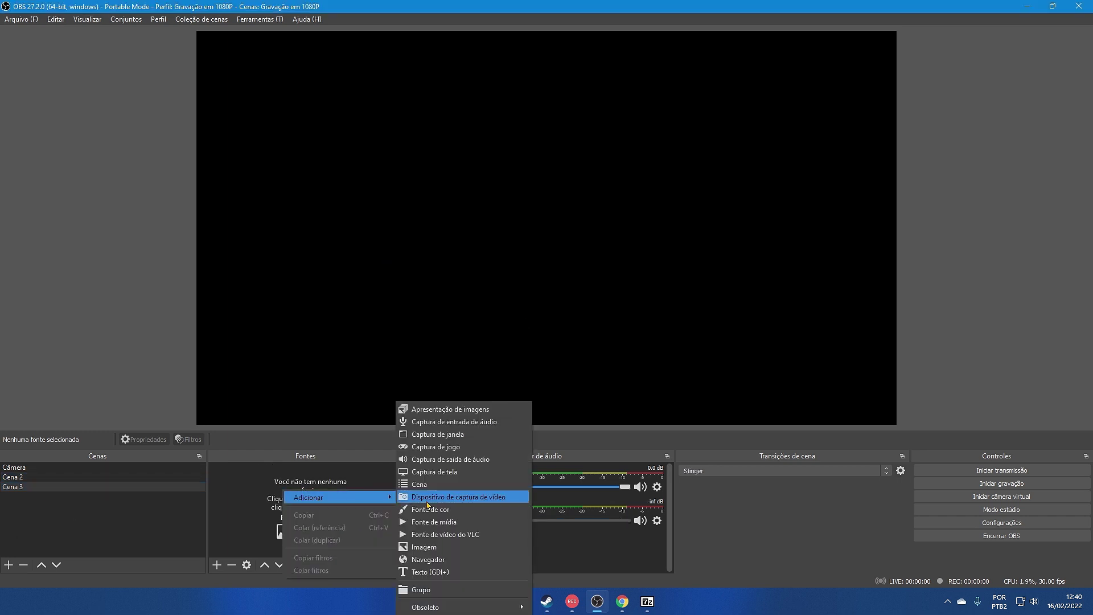
left_click(428, 501)
- Add an image source named Overlay_Chat that uses chat.png from Área de Trabalho
right_click(270, 502)
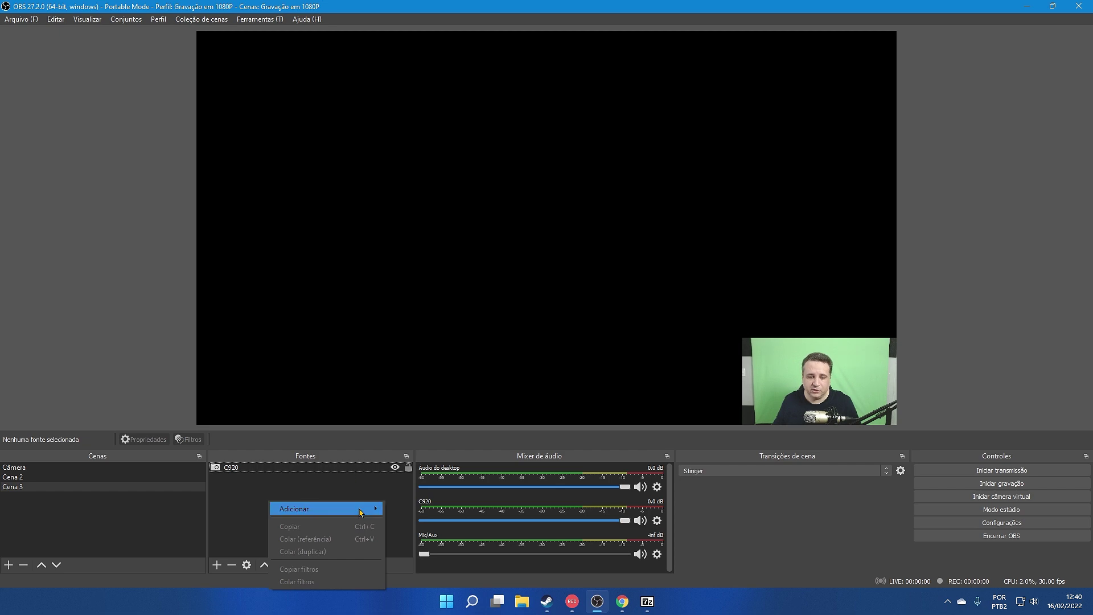
mouse_move(360, 512)
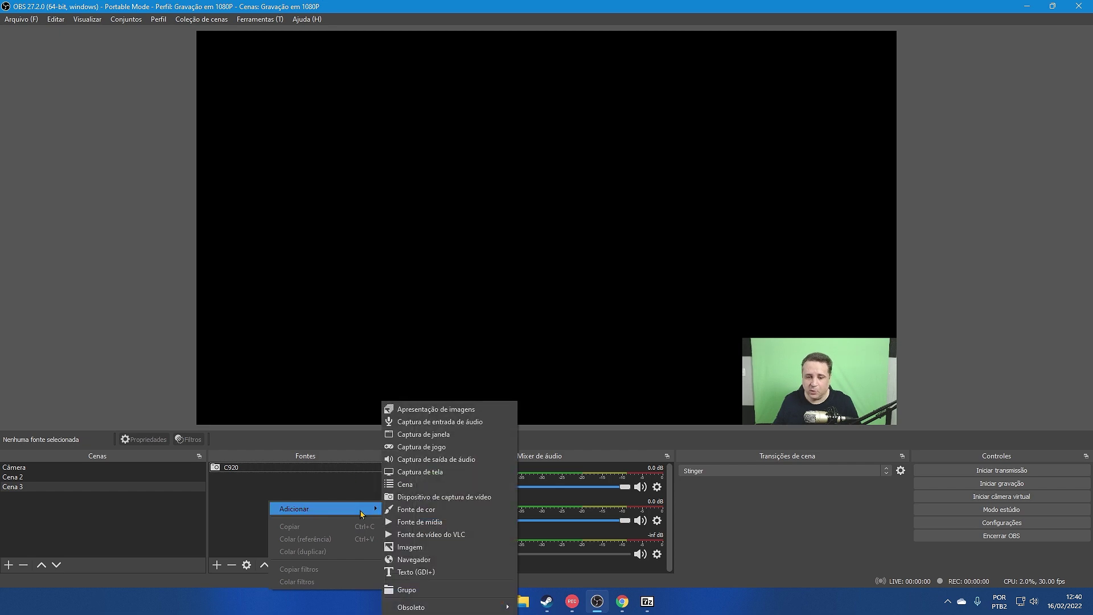
left_click(436, 551)
key("Return")
left_click(711, 367)
left_click(393, 108)
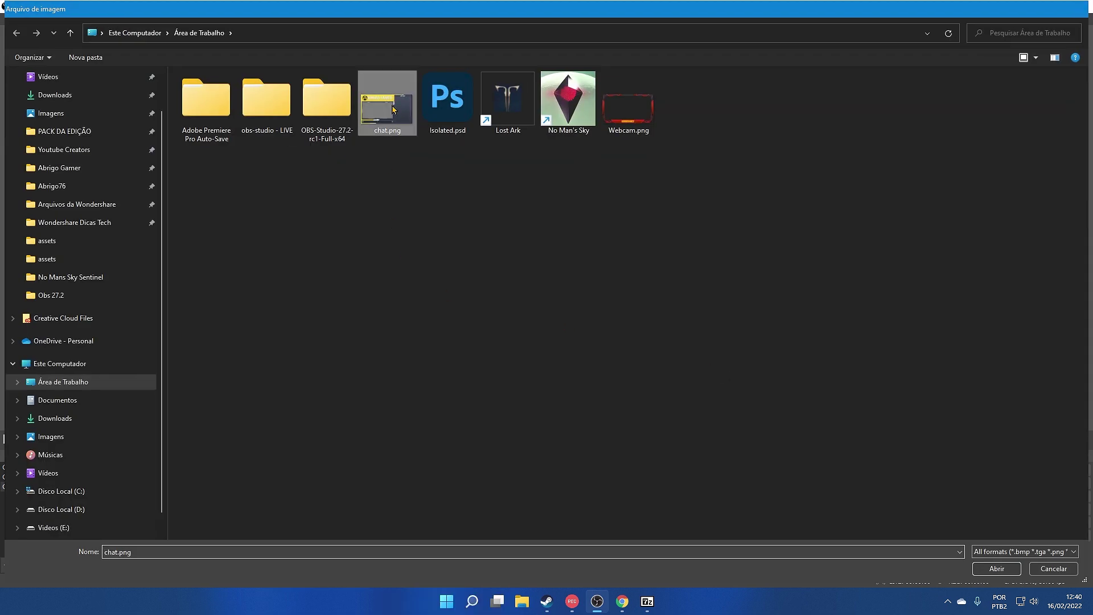
double_click(393, 108)
left_click(679, 454)
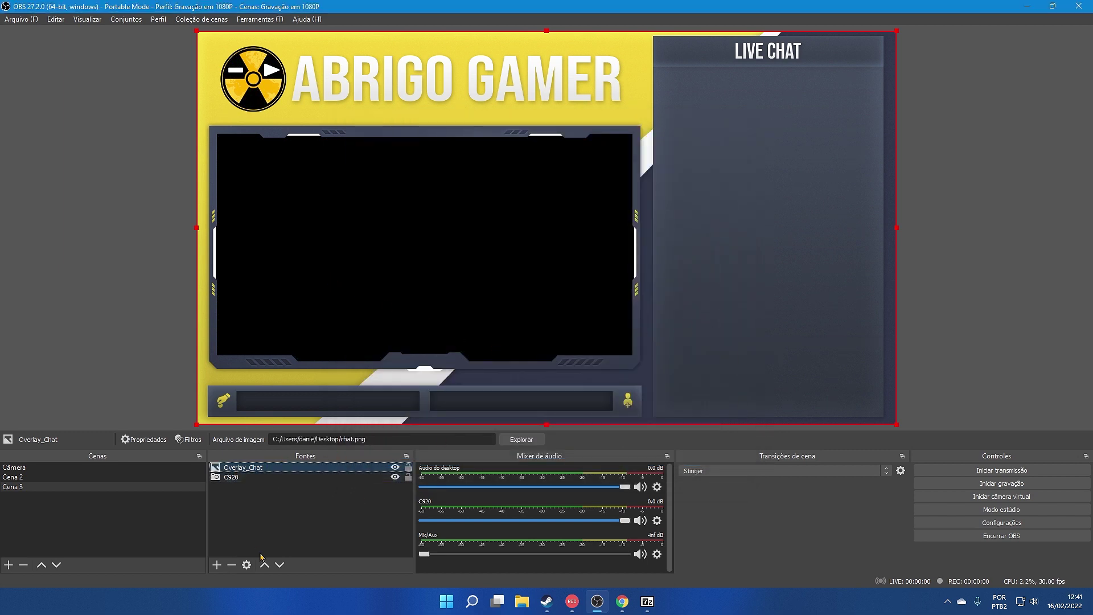
- Bring the C920 camera in front of Overlay_Chat, then move and enlarge it to cover the webcam frame opening
left_click(280, 565)
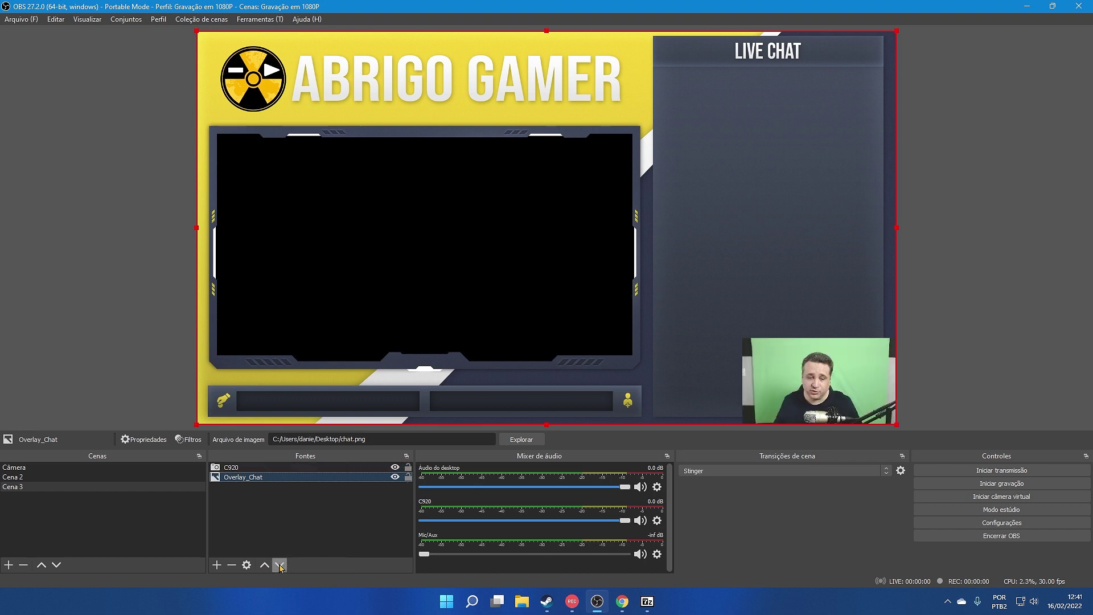
left_click(815, 389)
left_click_drag(810, 389, 280, 181)
left_click_drag(368, 216, 680, 393)
left_click_drag(213, 128, 145, 91)
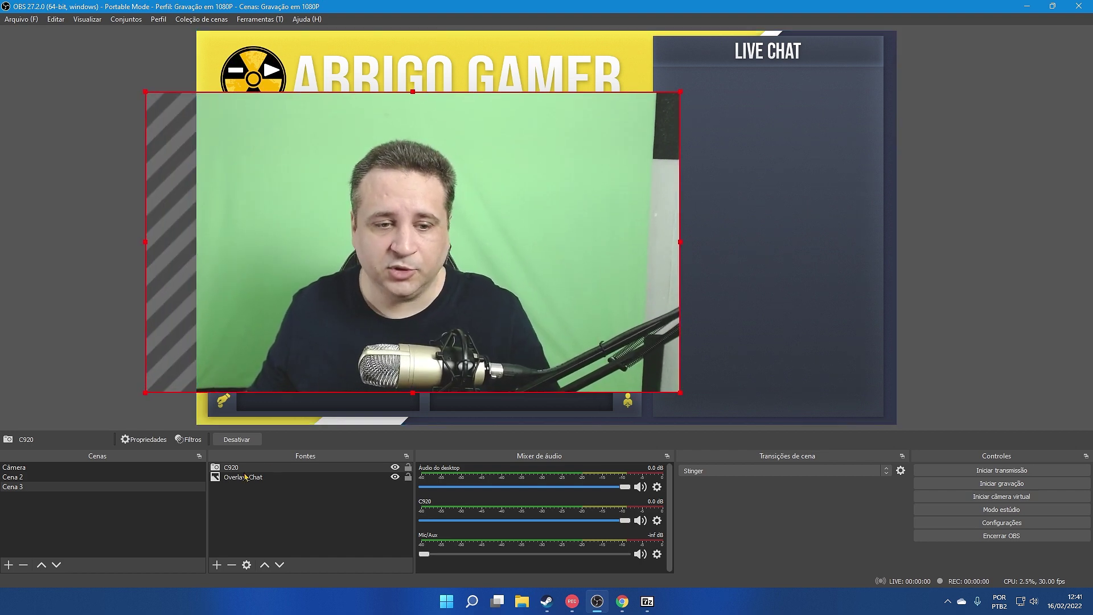
- Place the C920 camera behind Overlay_Chat and fine-tune its position inside the webcam frame
left_click(279, 565)
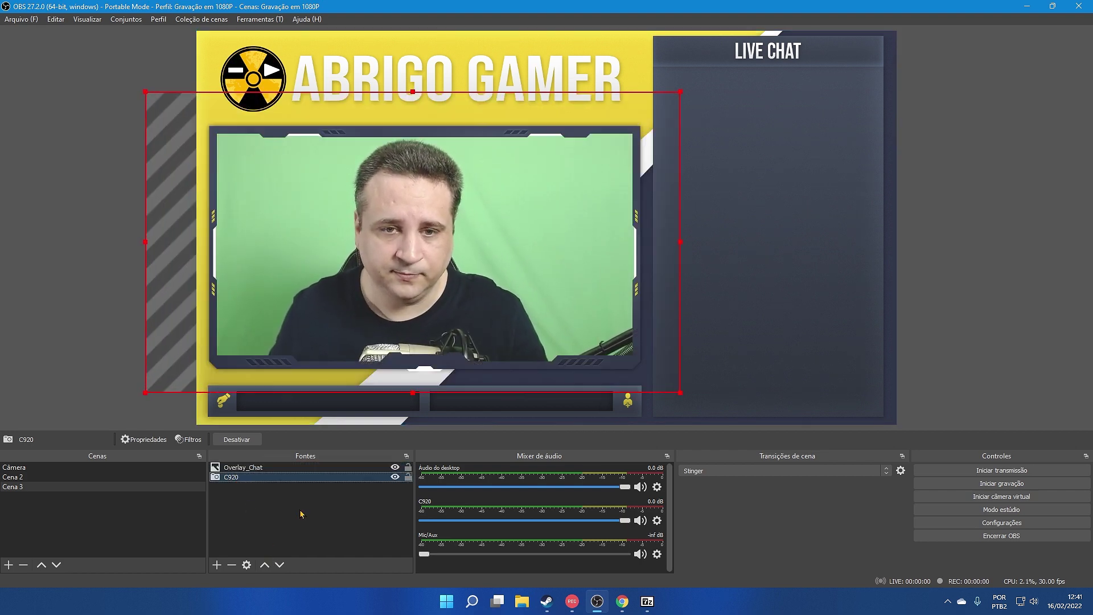
left_click_drag(411, 288, 422, 294)
left_click(405, 470)
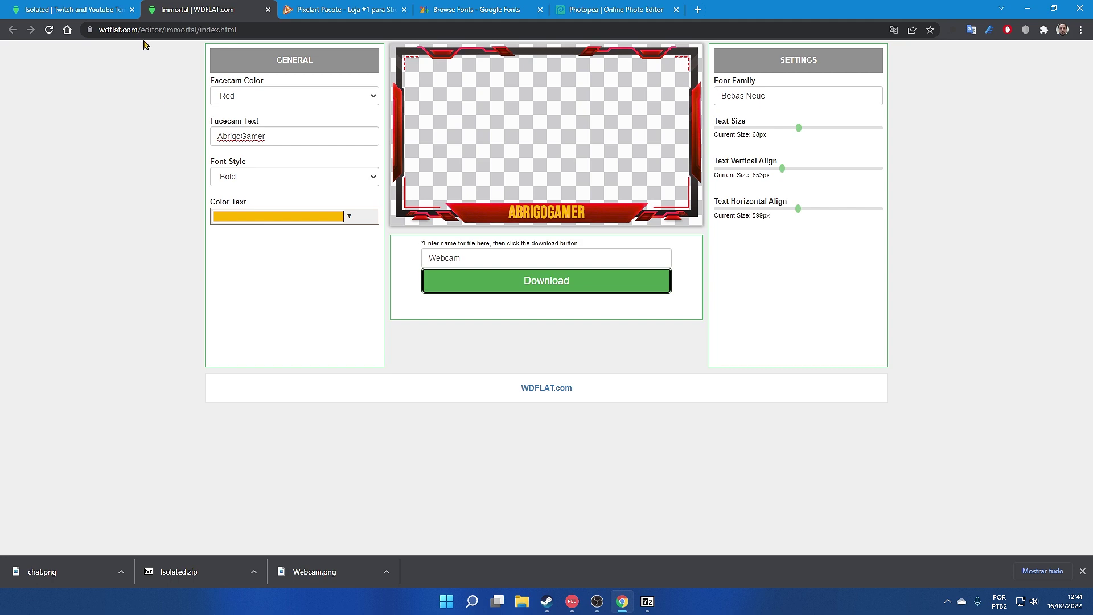
- Close the Immortal editor in Chrome and browse WDFLAT's free Alerts designs
left_click(268, 10)
left_click(294, 198)
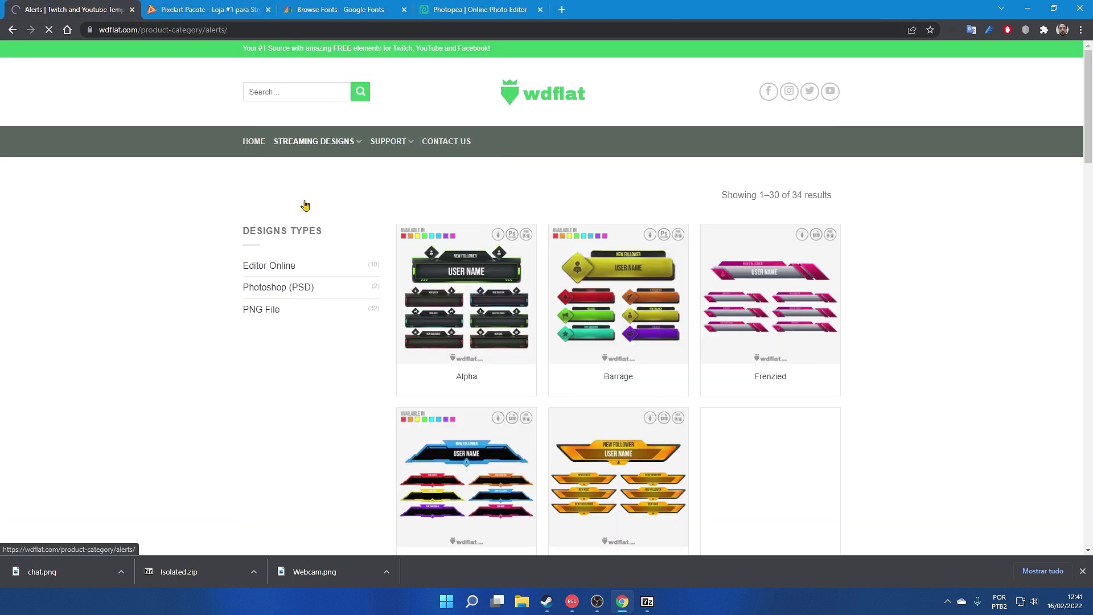
scroll(418, 264, "down", 15)
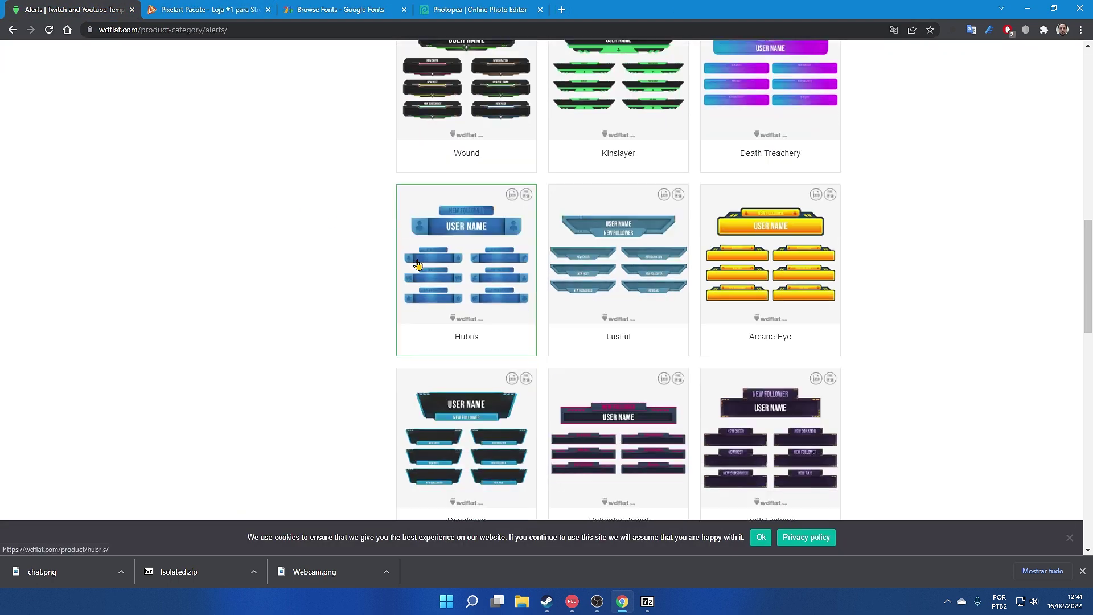
scroll(417, 263, "up", 15)
- Browse WDFLAT's free Overlays designs, view the Flame-Guard product page, and return to the overlay list
mouse_move(319, 159)
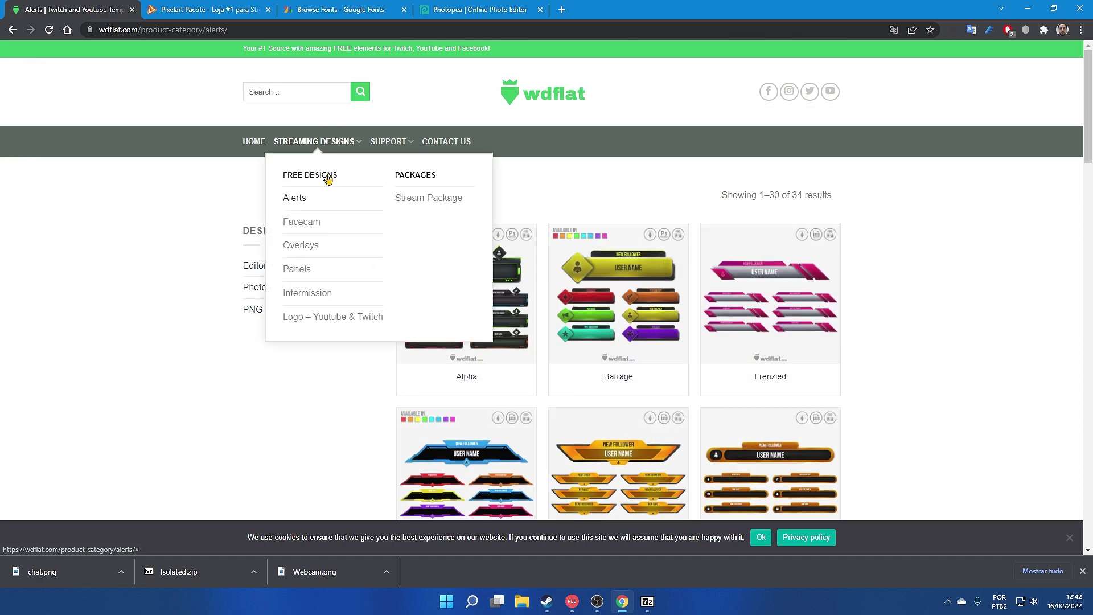
left_click(306, 249)
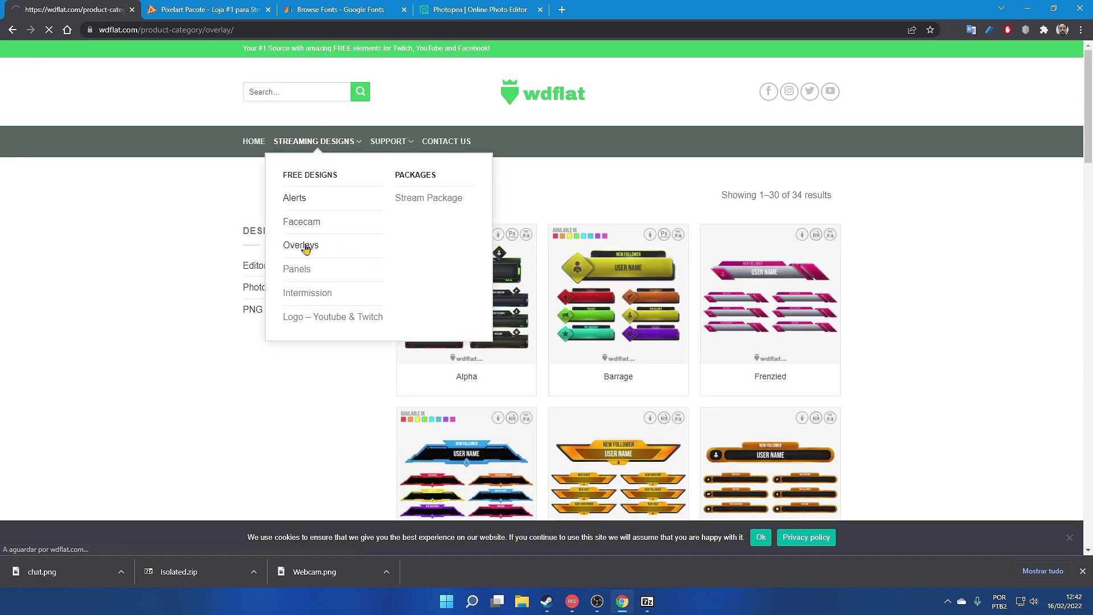
scroll(649, 216, "down", 1)
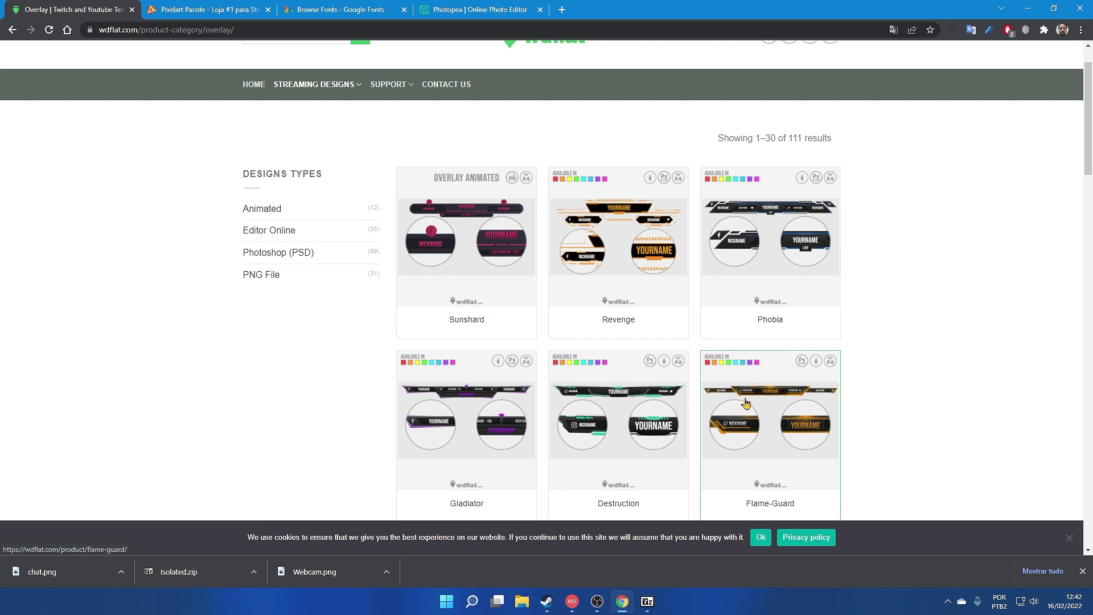
scroll(742, 402, "down", 5)
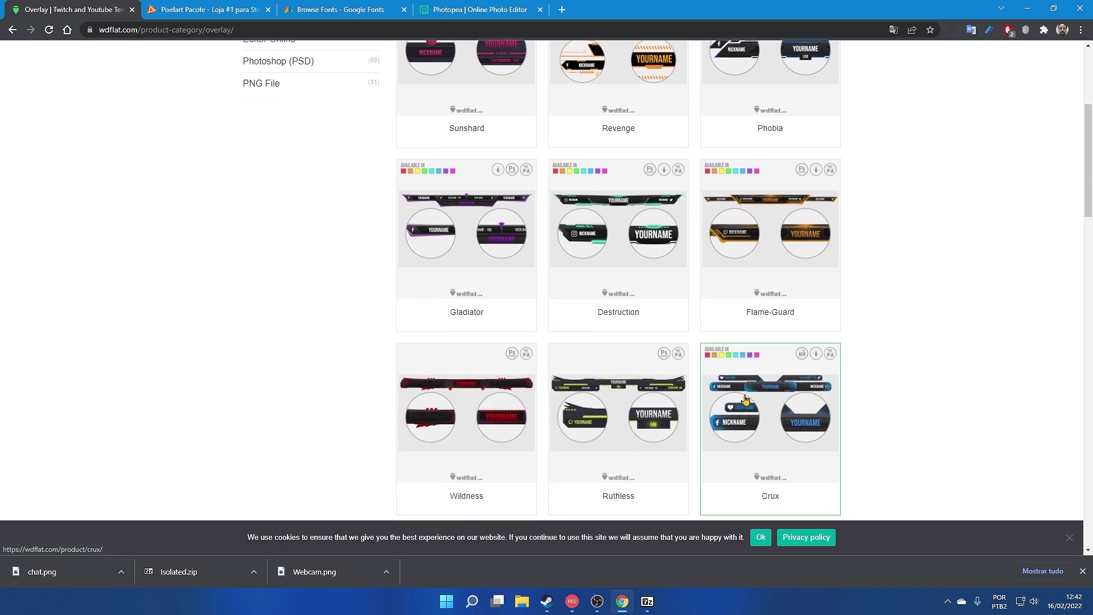
left_click(770, 148)
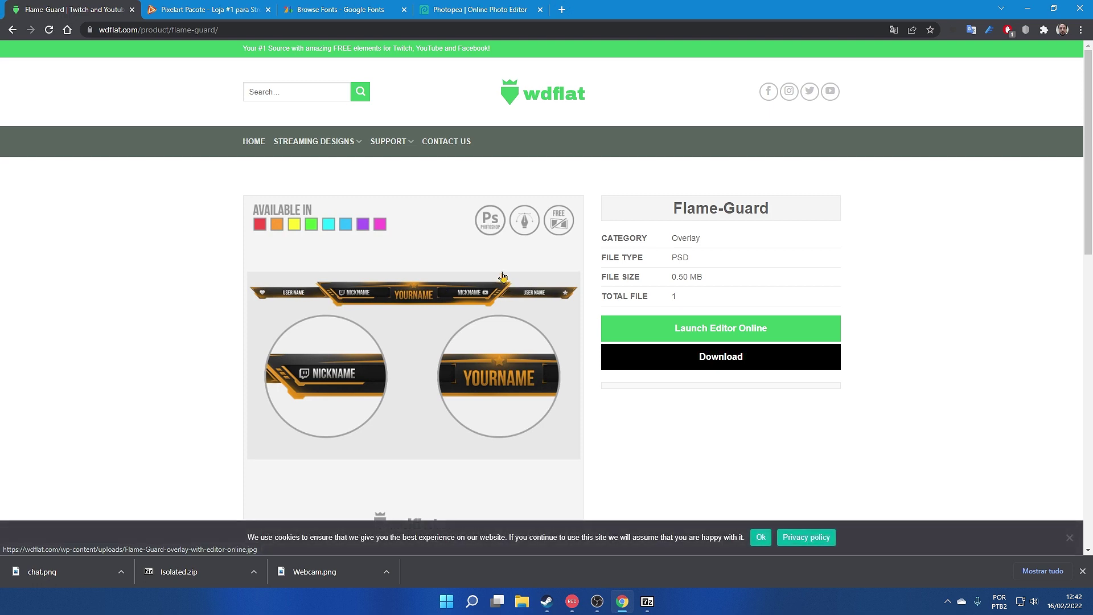
key("alt+Left")
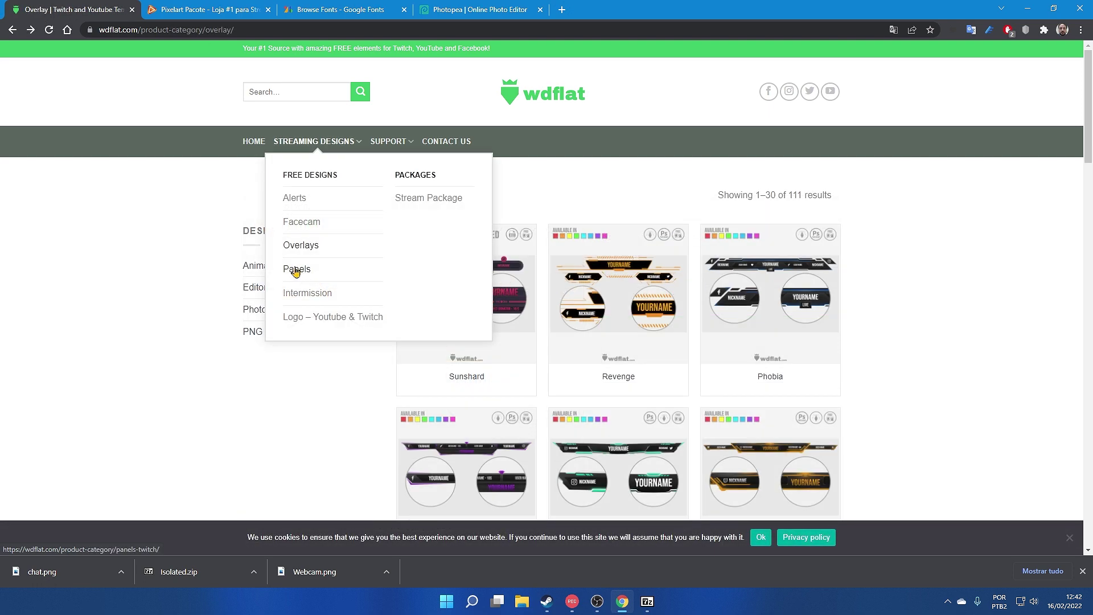
- Browse WDFLAT's free Panels designs for Twitch
left_click(296, 270)
scroll(646, 208, "down", 4)
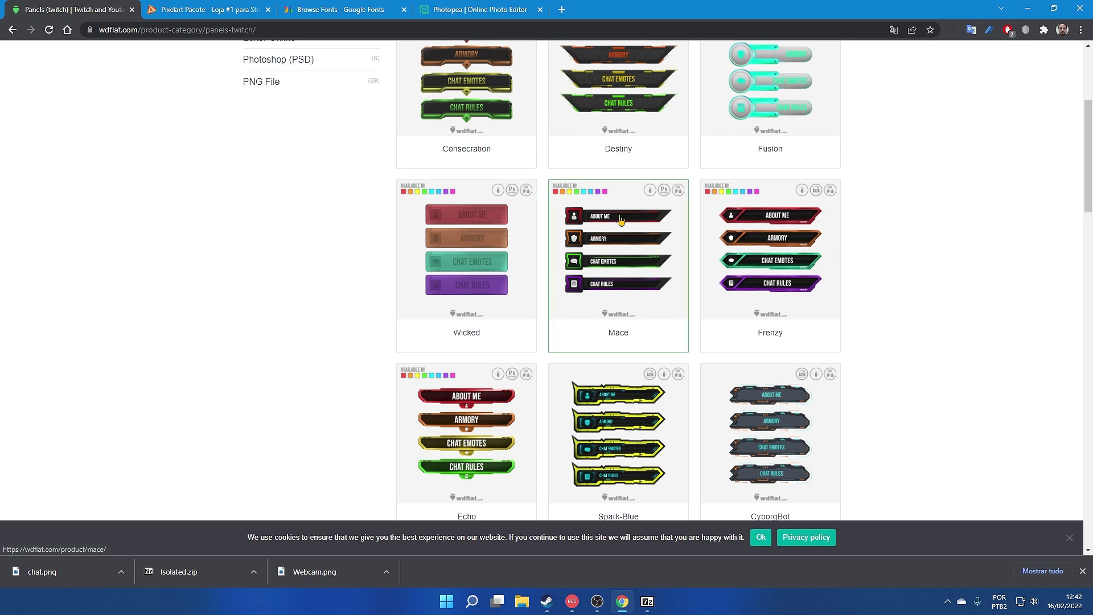
scroll(620, 263, "down", 4)
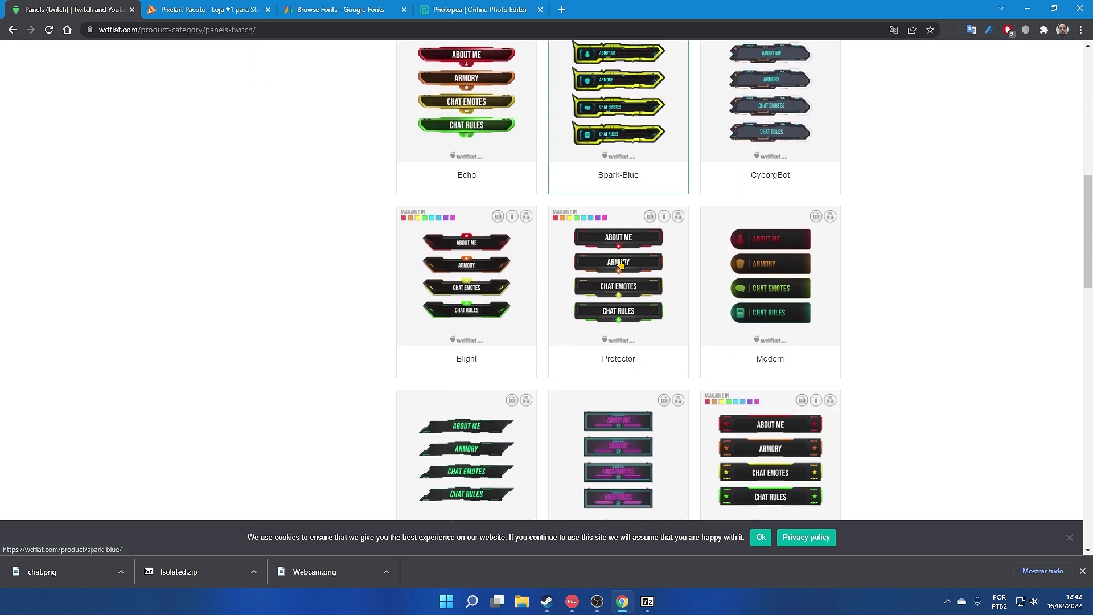
scroll(620, 263, "up", 6)
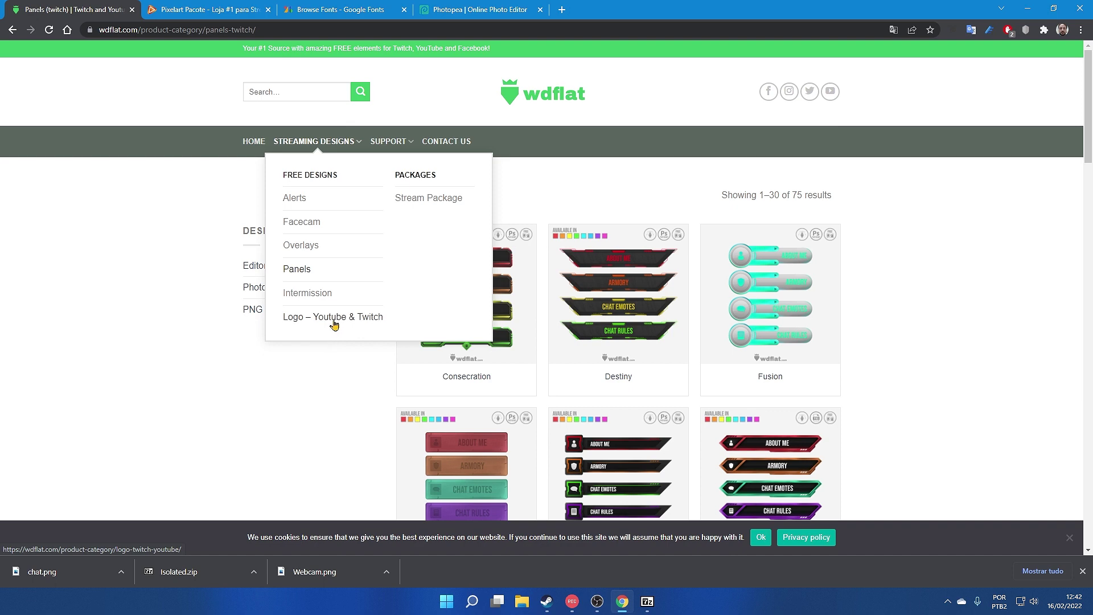
- Browse WDFLAT's Logo – Youtube & Twitch designs
left_click(326, 319)
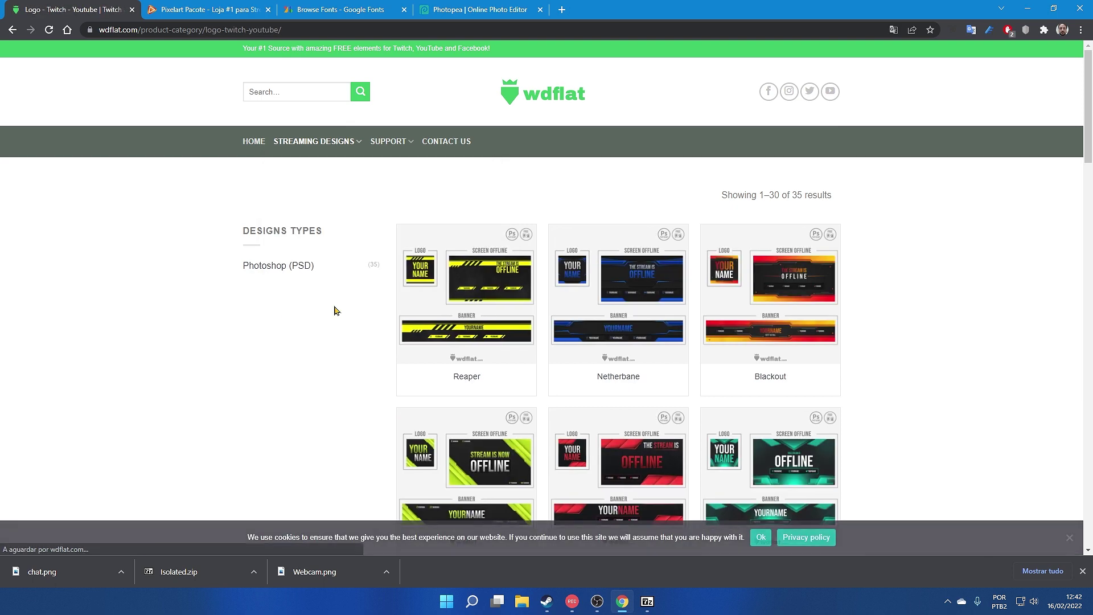
scroll(661, 330, "down", 9)
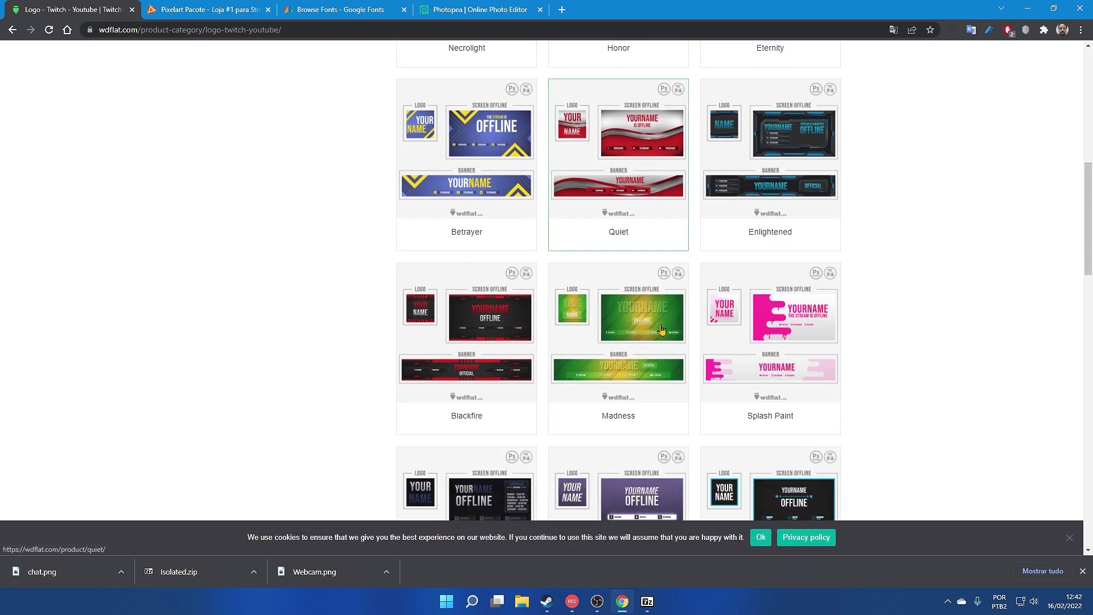
scroll(519, 199, "up", 12)
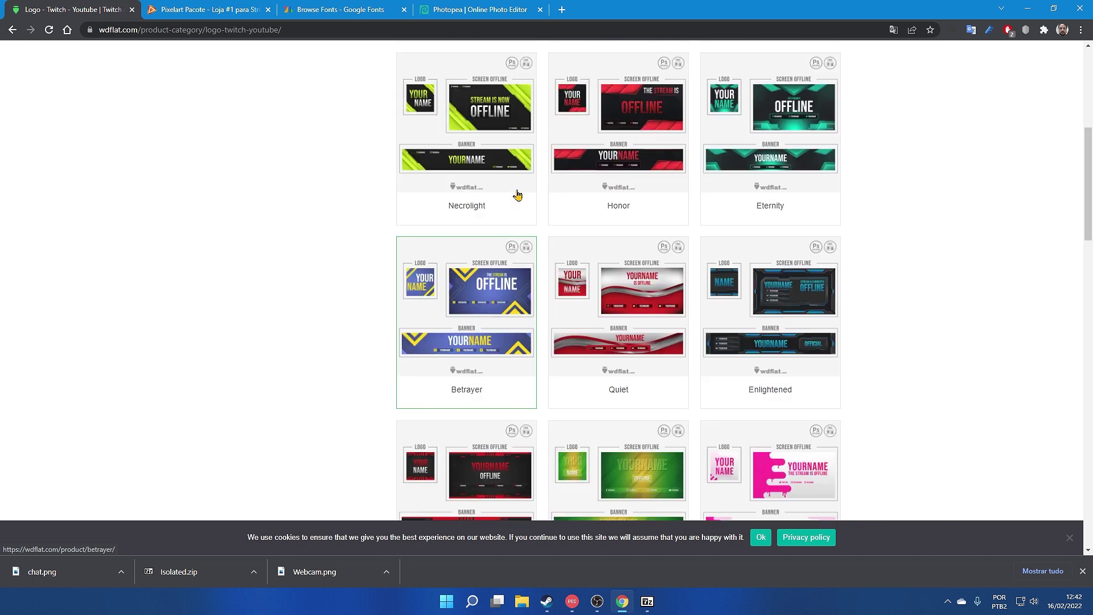